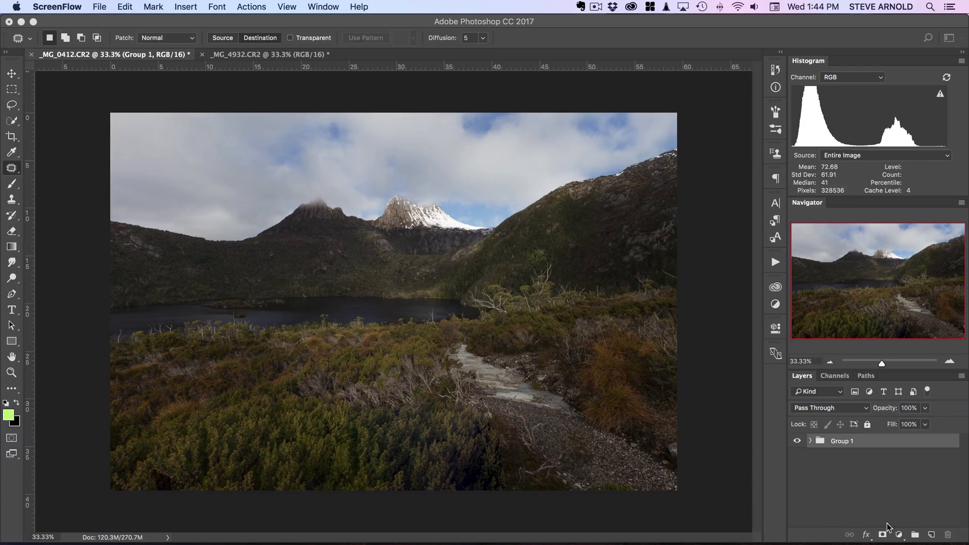
Step: Add a Black & White adjustment layer with Reds at -194 and Cyans, Blues, Magentas at -200
{"action": "left_click", "coordinate": [899, 535]}
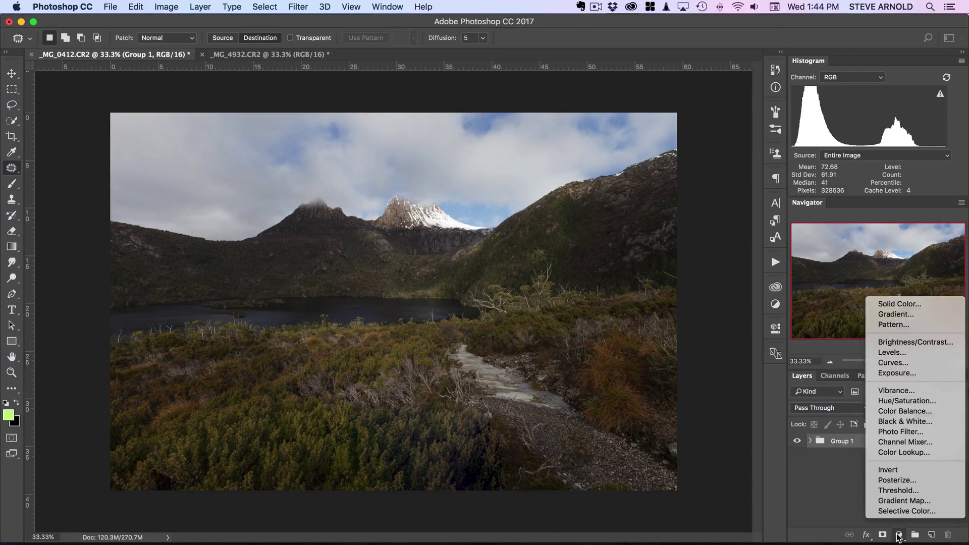
{"action": "left_click", "coordinate": [915, 425]}
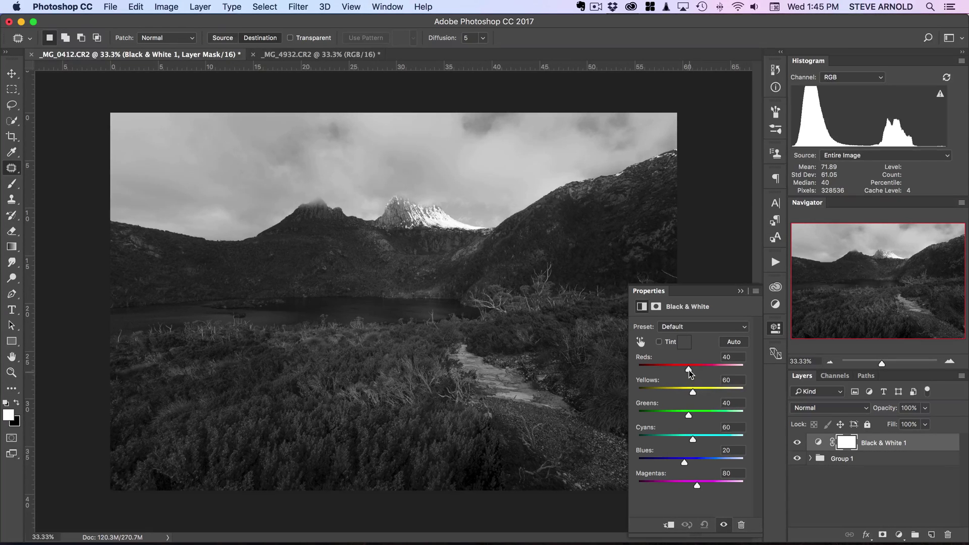
{"action": "left_click_drag", "start_coordinate": [689, 373], "coordinate": [640, 371]}
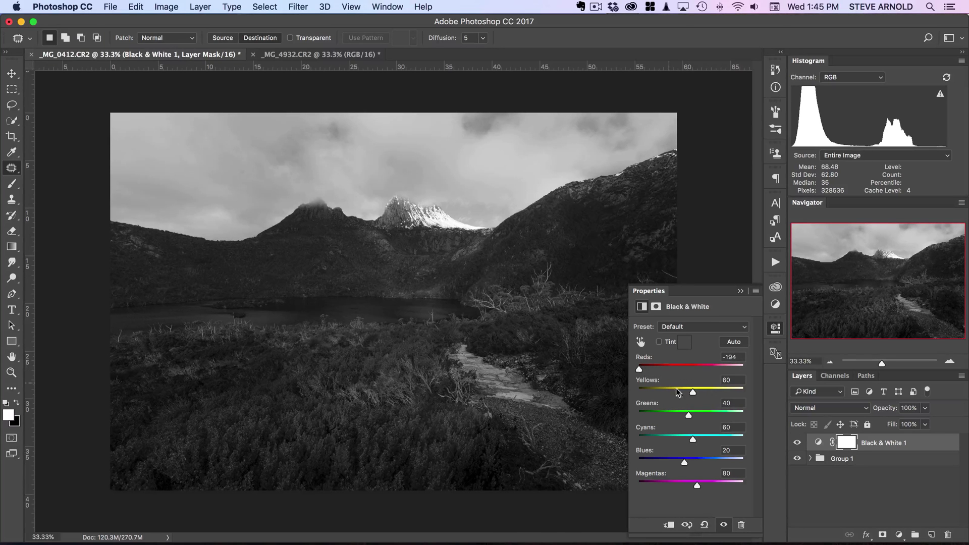
{"action": "left_click_drag", "start_coordinate": [693, 440], "coordinate": [638, 440]}
{"action": "left_click_drag", "start_coordinate": [685, 462], "coordinate": [638, 463]}
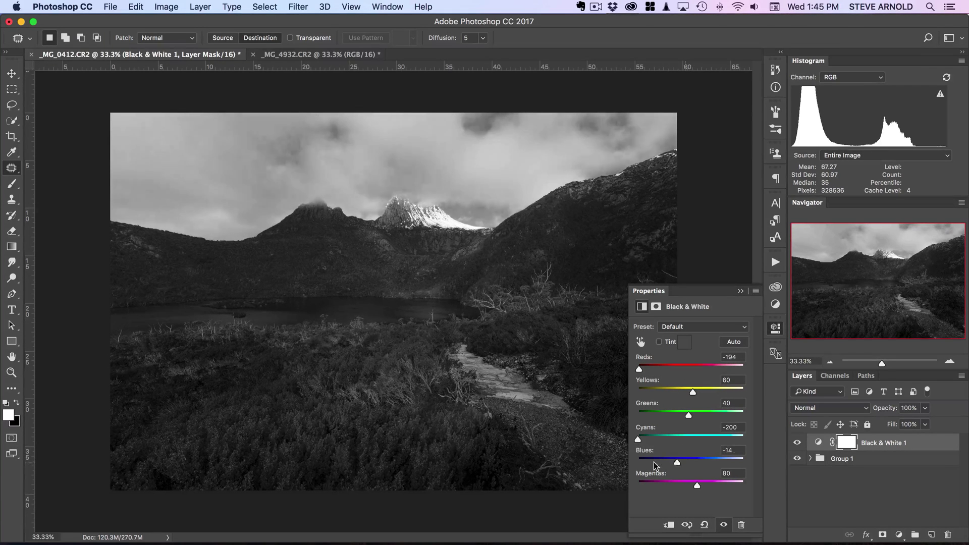
{"action": "left_click_drag", "start_coordinate": [698, 485], "coordinate": [638, 488]}
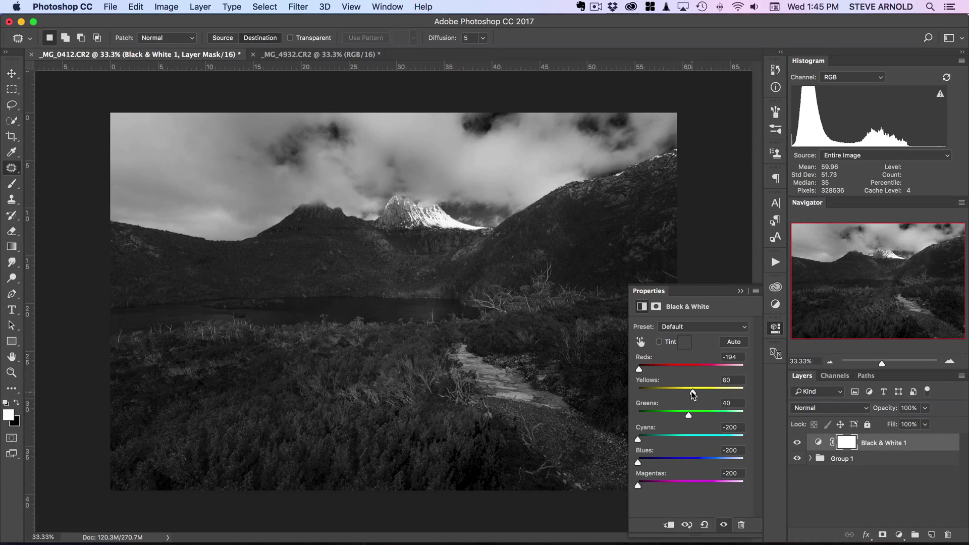
Step: Raise the Yellows and Greens sliders to their 300 maximum
{"action": "left_click_drag", "start_coordinate": [694, 394], "coordinate": [697, 395]}
{"action": "left_click_drag", "start_coordinate": [697, 397], "coordinate": [740, 393]}
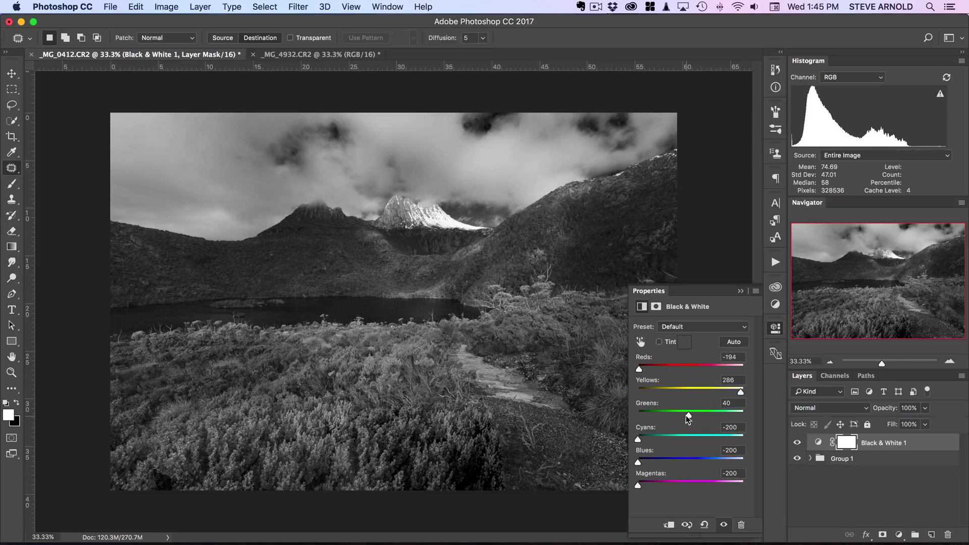
{"action": "left_click_drag", "start_coordinate": [688, 415], "coordinate": [750, 418]}
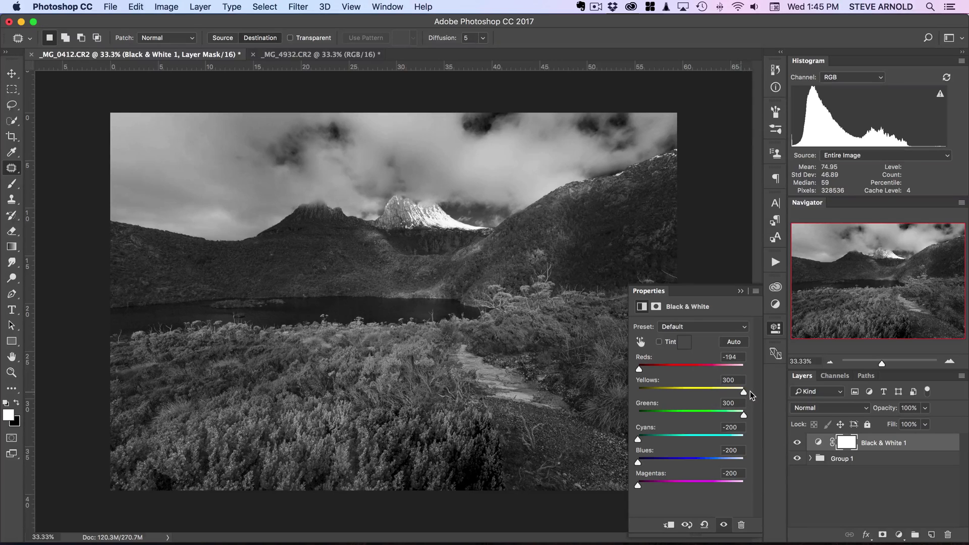
{"action": "left_click_drag", "start_coordinate": [740, 392], "coordinate": [753, 394]}
{"action": "mouse_move", "coordinate": [744, 392]}
{"action": "left_mouse_down"}
{"action": "mouse_move", "coordinate": [674, 393]}
{"action": "mouse_move", "coordinate": [753, 394]}
{"action": "left_mouse_up"}
{"action": "mouse_move", "coordinate": [744, 391]}
{"action": "left_mouse_down"}
{"action": "mouse_move", "coordinate": [655, 393]}
{"action": "mouse_move", "coordinate": [747, 395]}
{"action": "left_mouse_up"}
Step: Load the RGB luminosity selection, add a Curves layer masked by it, and select Black & White 1
{"action": "left_click", "coordinate": [838, 378]}
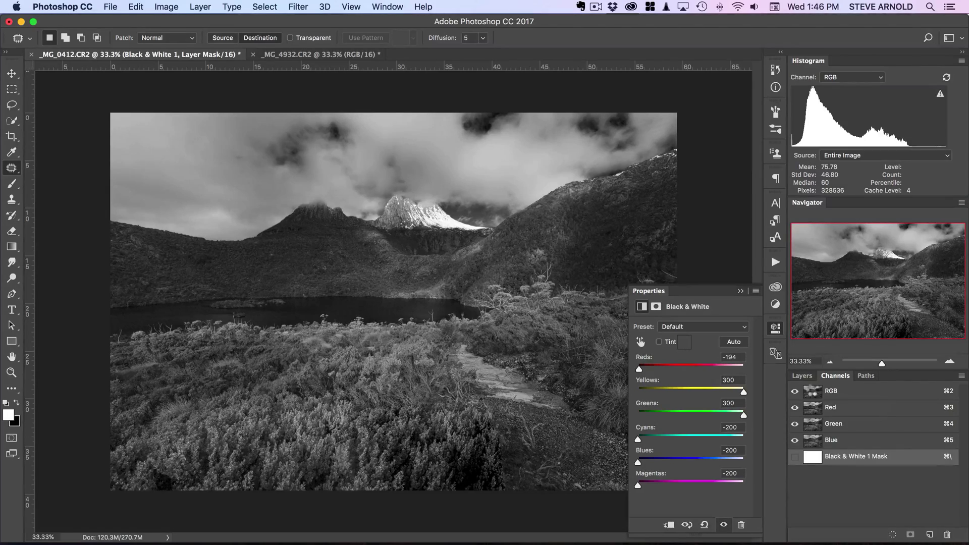
{"action": "left_click", "coordinate": [813, 392], "text": "super"}
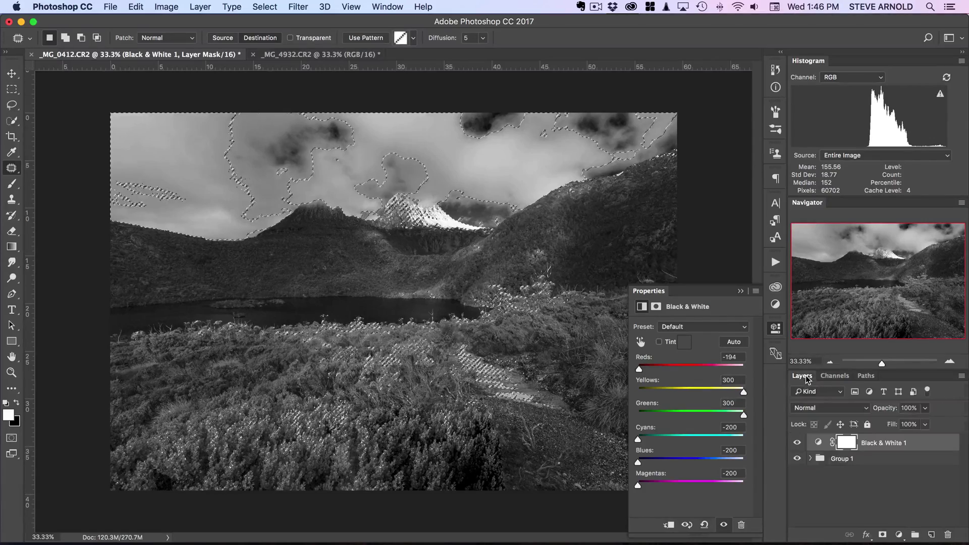
{"action": "left_click", "coordinate": [802, 376]}
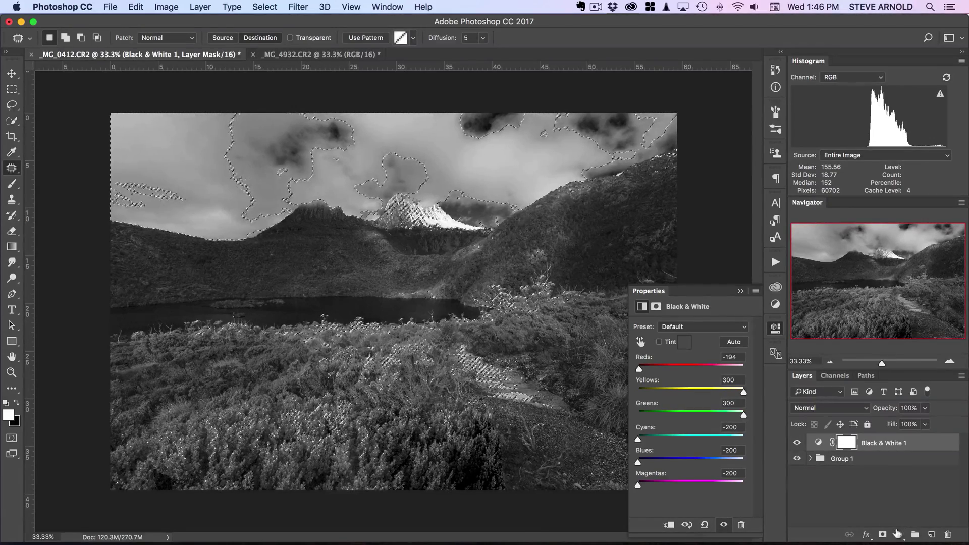
{"action": "left_click", "coordinate": [899, 534]}
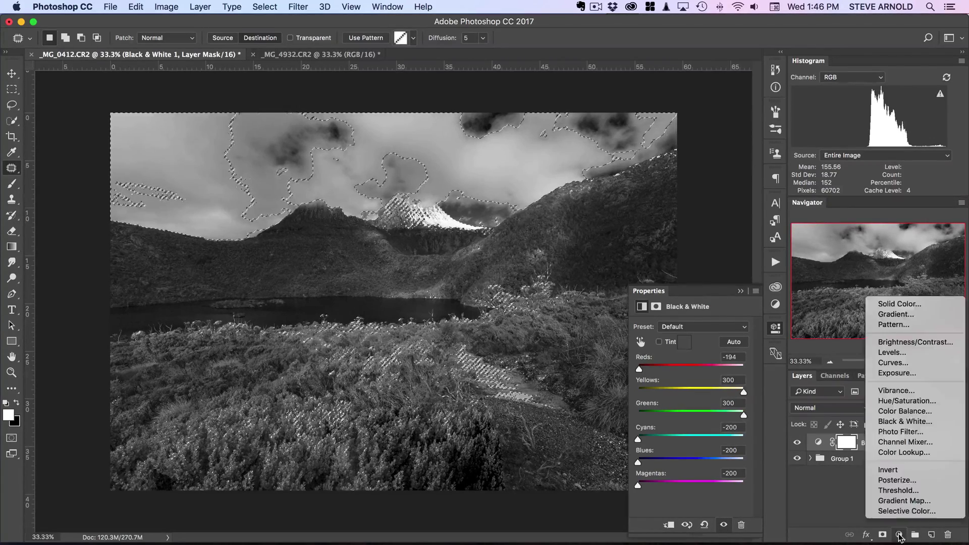
{"action": "left_click", "coordinate": [909, 363]}
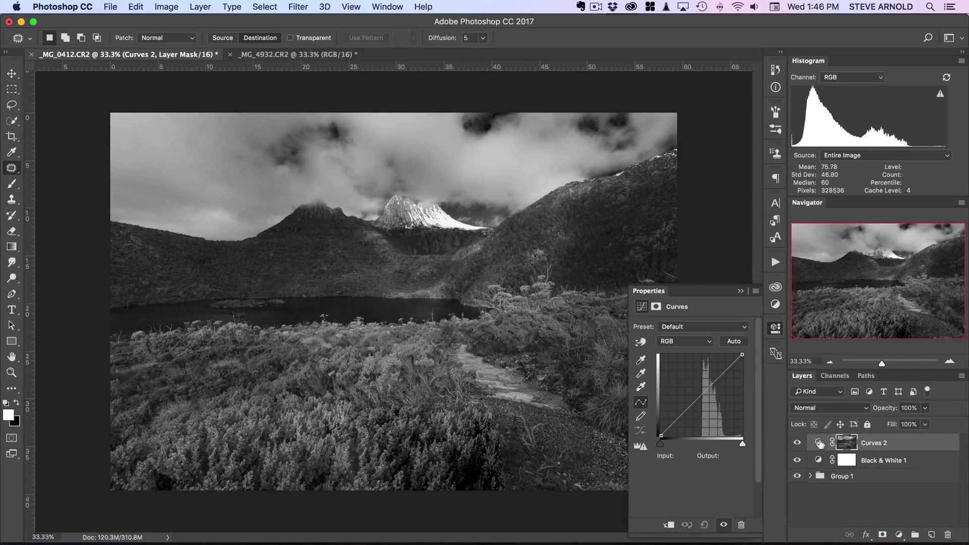
{"action": "left_click", "coordinate": [817, 461]}
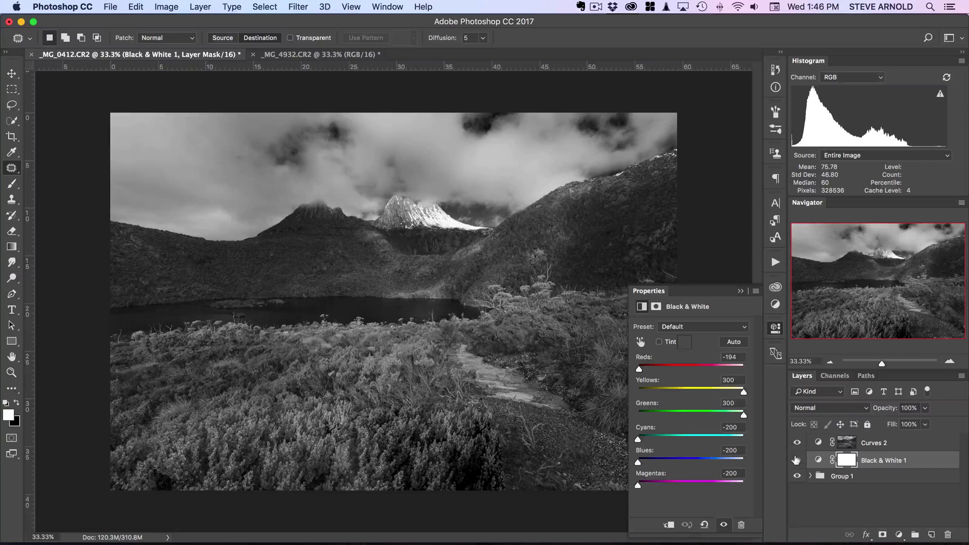
Step: Hide and delete the Black & White 1 layer, then select Curves 2
{"action": "left_click", "coordinate": [798, 460]}
{"action": "left_click_drag", "start_coordinate": [811, 460], "coordinate": [949, 531]}
{"action": "left_click", "coordinate": [821, 443]}
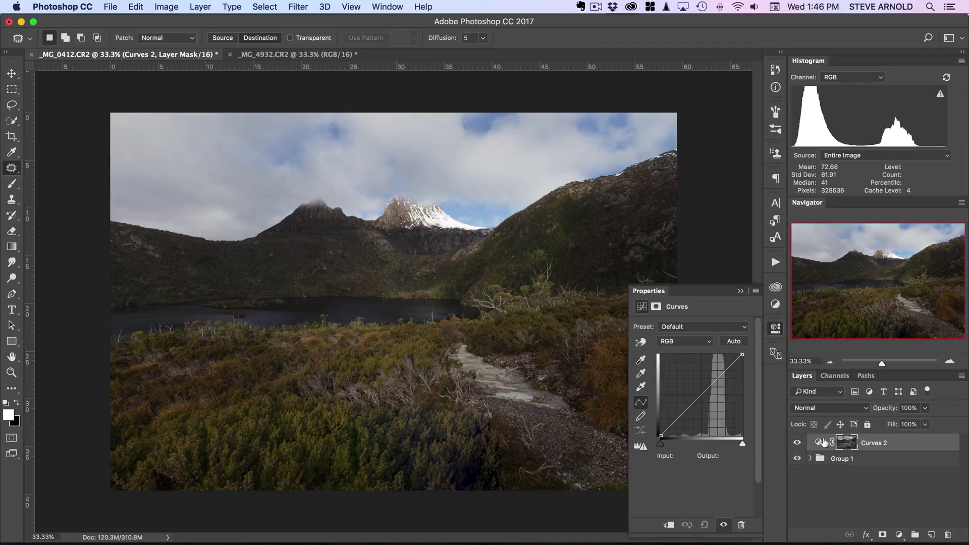
Step: Add a midpoint to the Curves 2 RGB curve, lifting input 129 to output 171
{"action": "left_click", "coordinate": [794, 443]}
{"action": "left_click", "coordinate": [702, 392]}
{"action": "left_click_drag", "start_coordinate": [700, 391], "coordinate": [700, 367]}
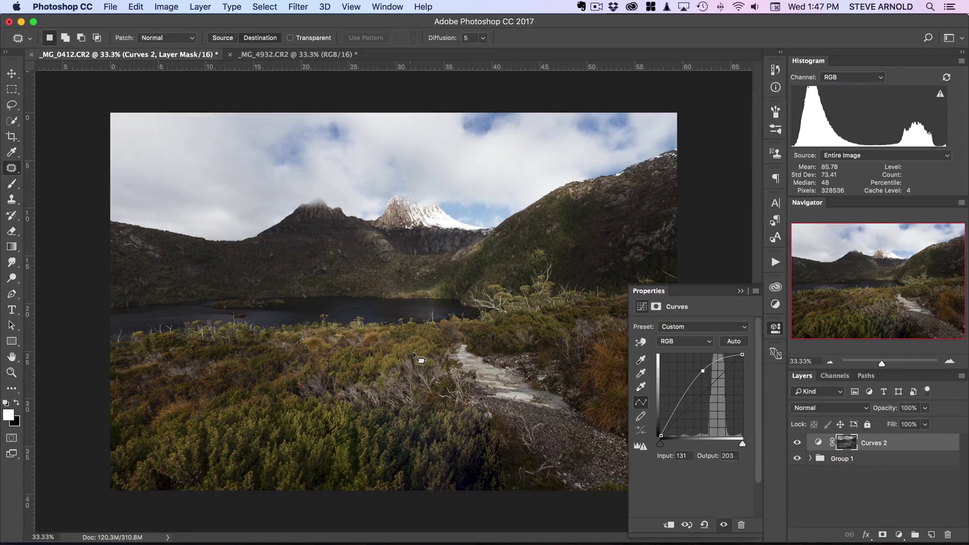
{"action": "left_click_drag", "start_coordinate": [702, 371], "coordinate": [702, 381]}
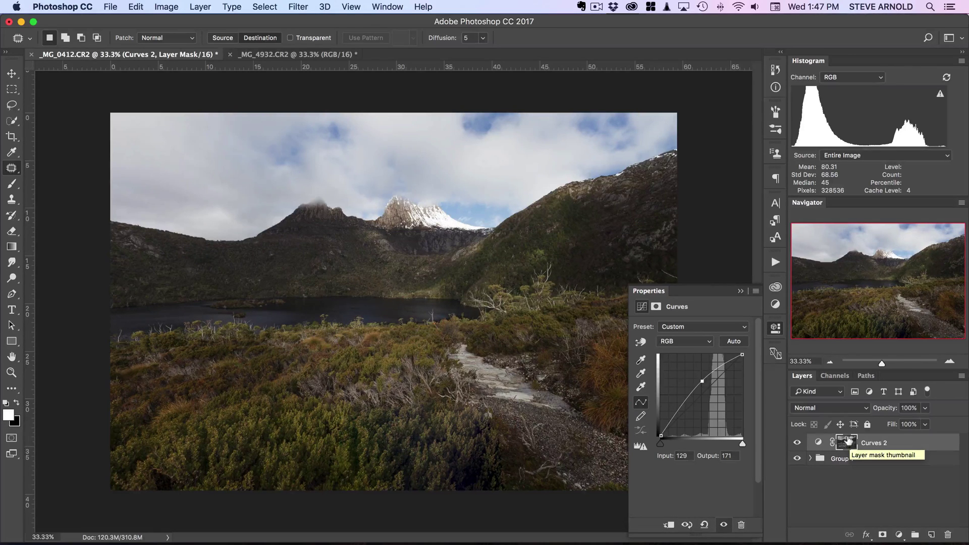
Step: View the Curves 2 luminosity mask on the canvas, then target that mask over the colour photo
{"action": "left_click", "coordinate": [848, 441], "text": "alt"}
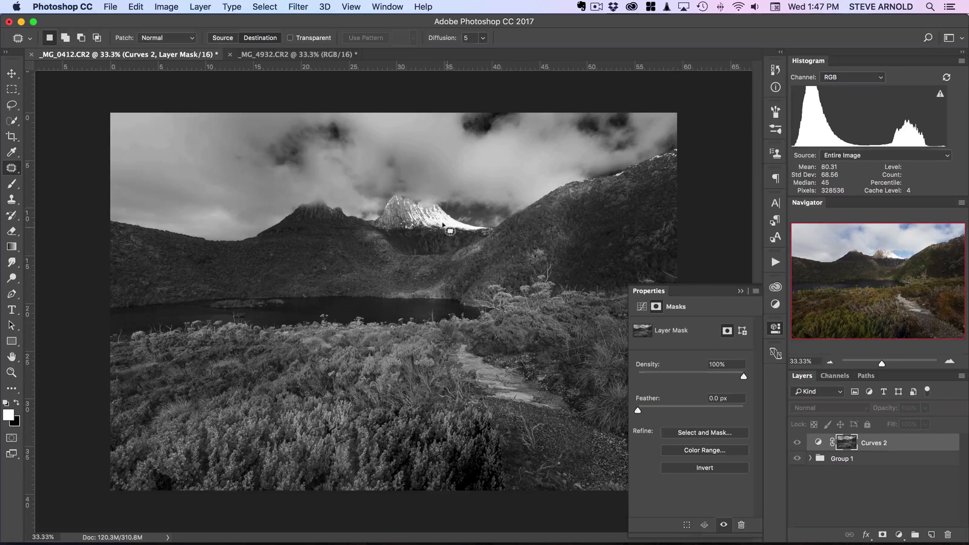
{"action": "left_click", "coordinate": [815, 442]}
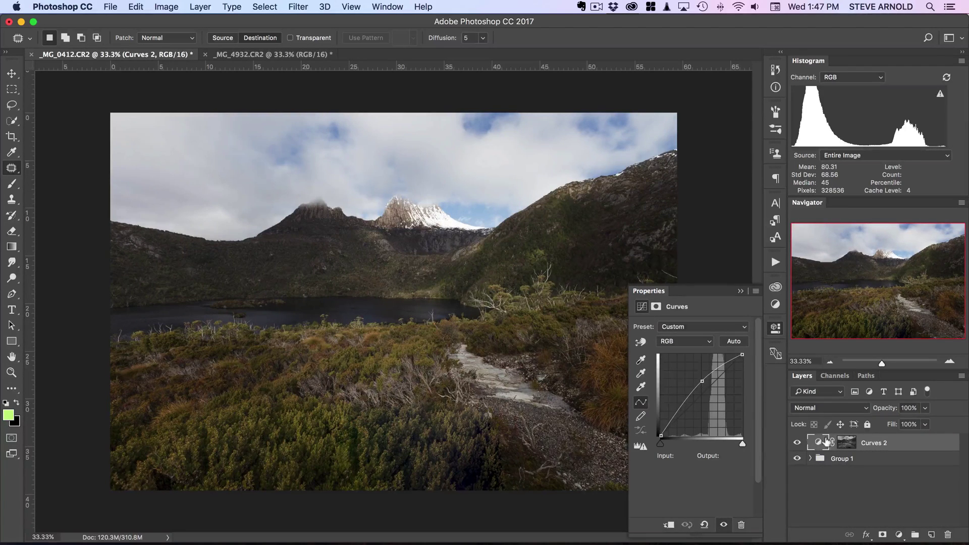
{"action": "left_click", "coordinate": [851, 442]}
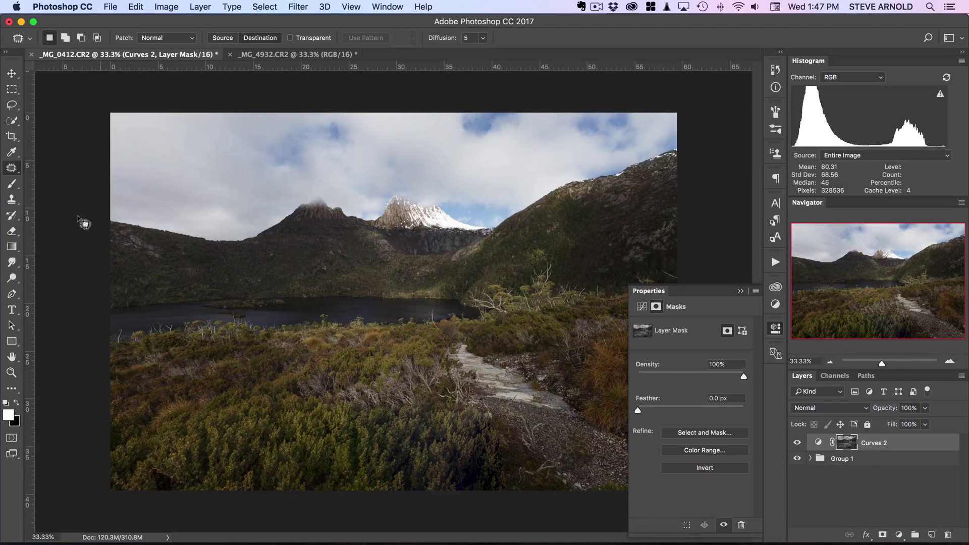
Step: Select the Brush with black foreground and toggle Curves 2 on and off to compare
{"action": "left_click", "coordinate": [9, 185]}
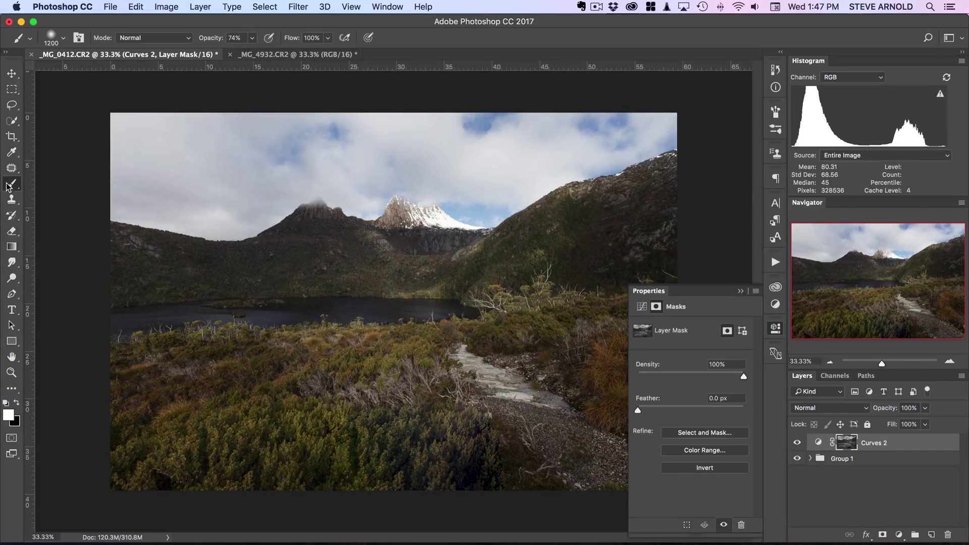
{"action": "left_click", "coordinate": [17, 404]}
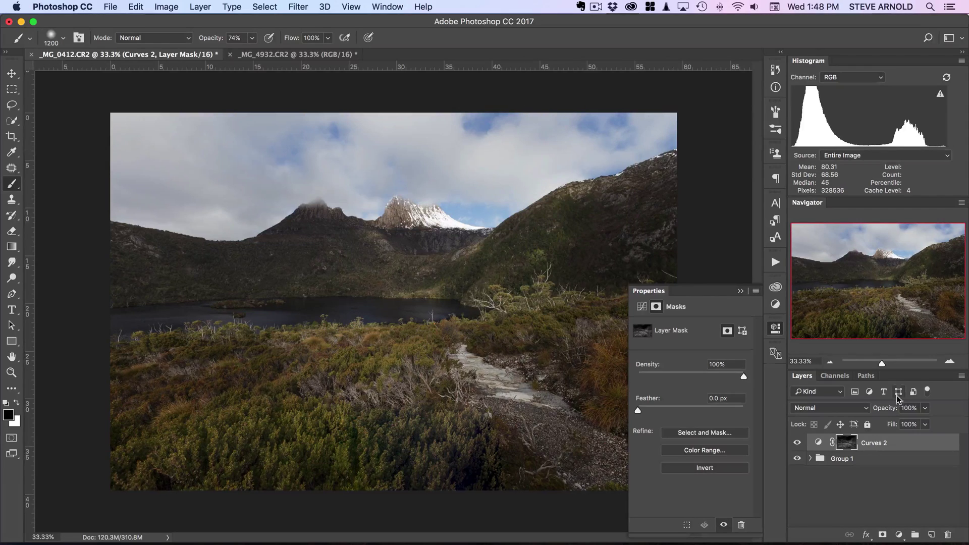
{"action": "left_click", "coordinate": [798, 442]}
{"action": "left_click", "coordinate": [798, 443]}
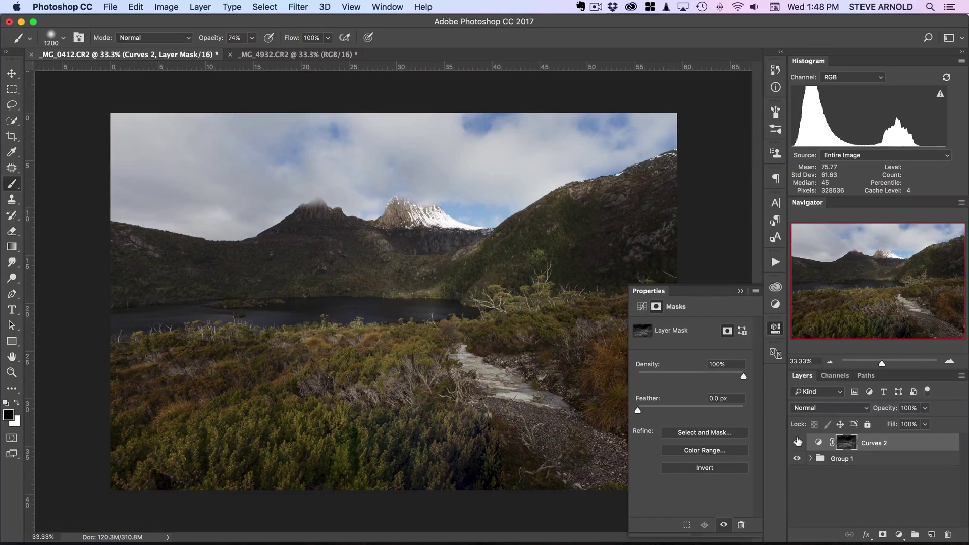
{"action": "left_click", "coordinate": [798, 443]}
{"action": "left_click", "coordinate": [797, 443]}
{"action": "left_click", "coordinate": [798, 443]}
{"action": "left_click", "coordinate": [797, 443]}
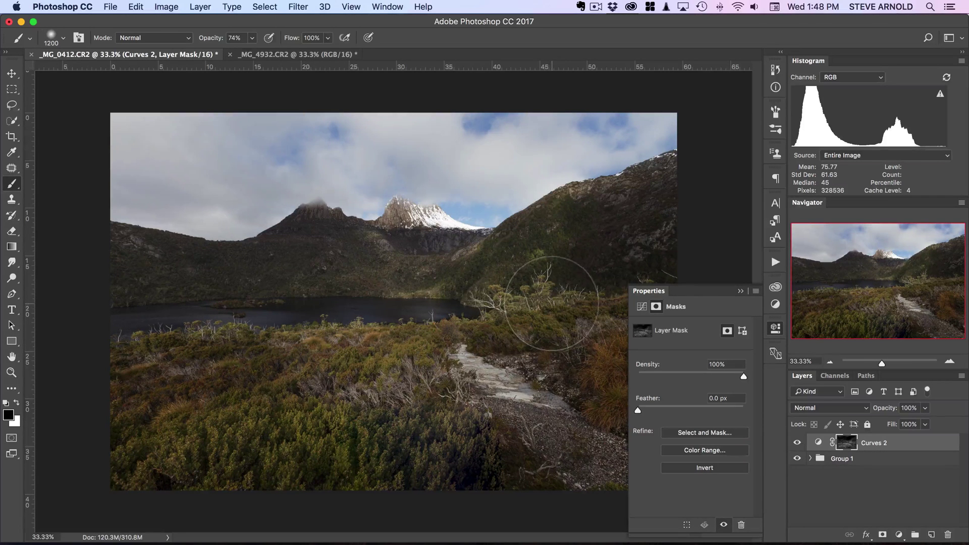
{"action": "left_click", "coordinate": [798, 443]}
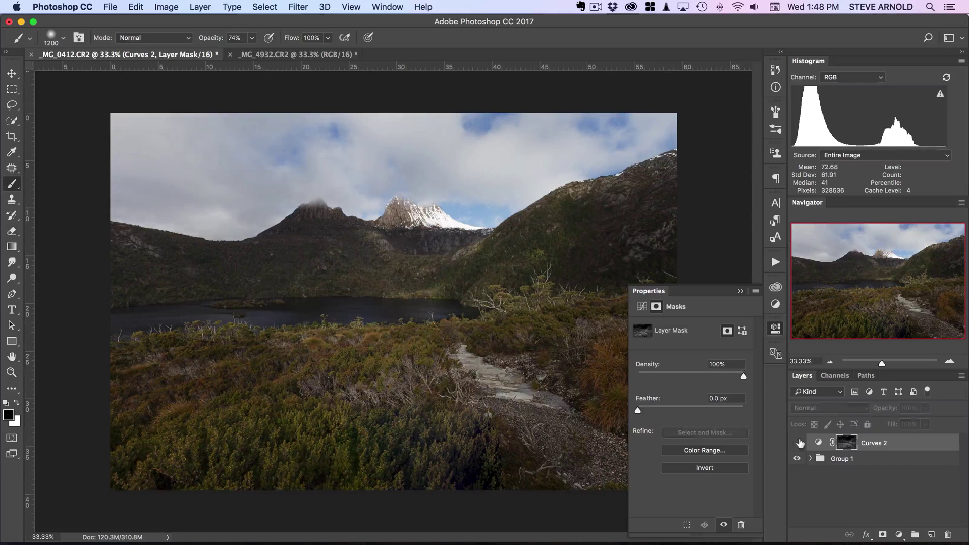
{"action": "left_click", "coordinate": [798, 443]}
{"action": "left_click", "coordinate": [798, 443]}
{"action": "left_click", "coordinate": [798, 443]}
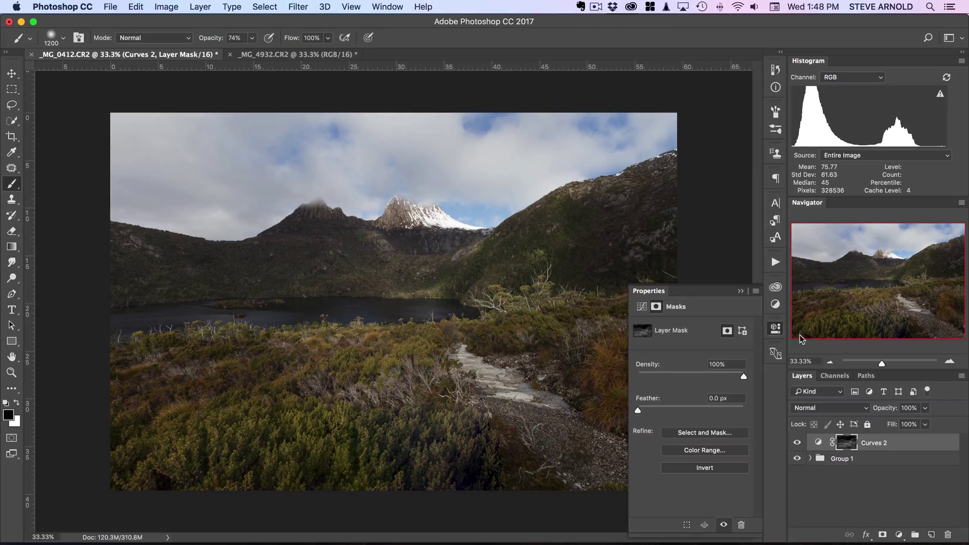
Step: Close the Properties panel and target the Curves 2 adjustment rather than its mask
{"action": "left_click", "coordinate": [777, 333]}
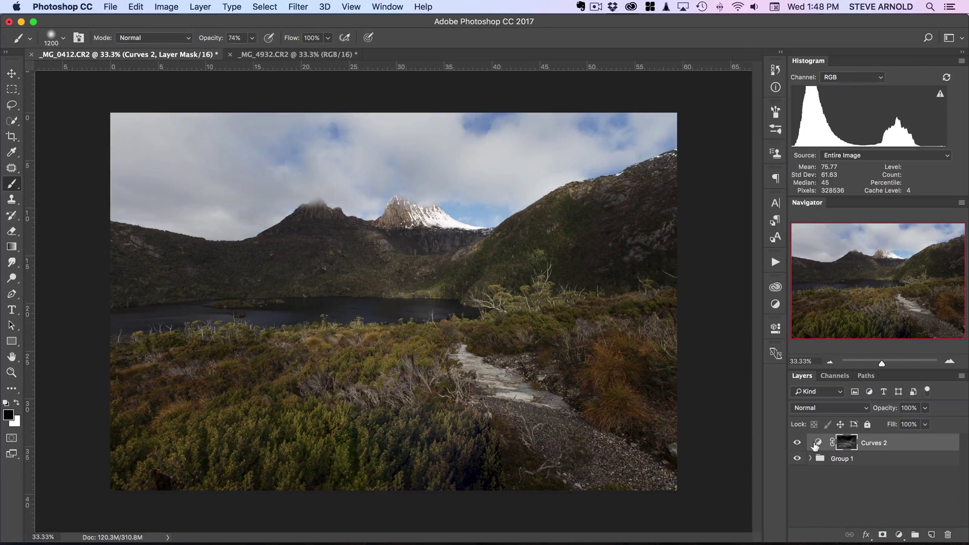
{"action": "left_click", "coordinate": [816, 444]}
{"action": "left_click", "coordinate": [797, 443]}
{"action": "left_click", "coordinate": [797, 443]}
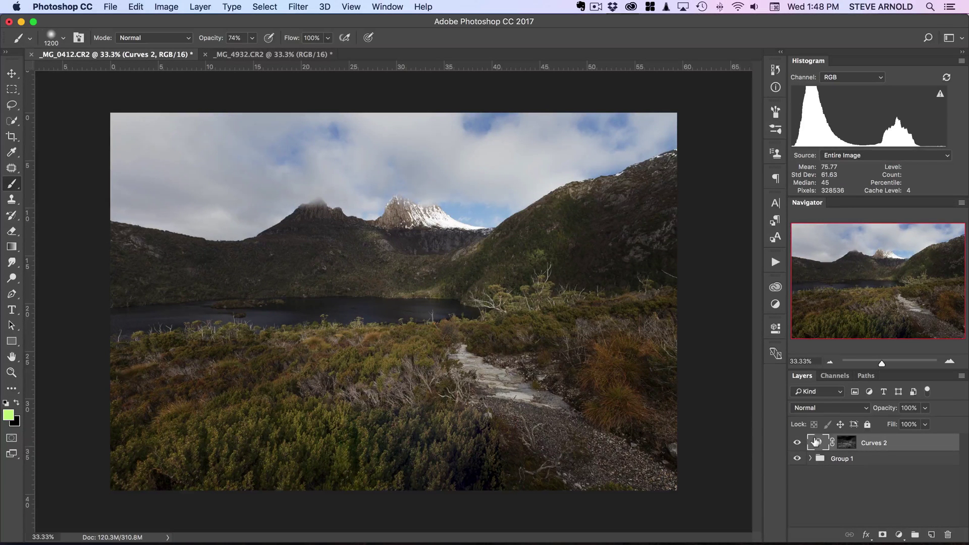
Step: Add a Hue/Saturation adjustment layer, keeping the Default preset
{"action": "left_click", "coordinate": [900, 534]}
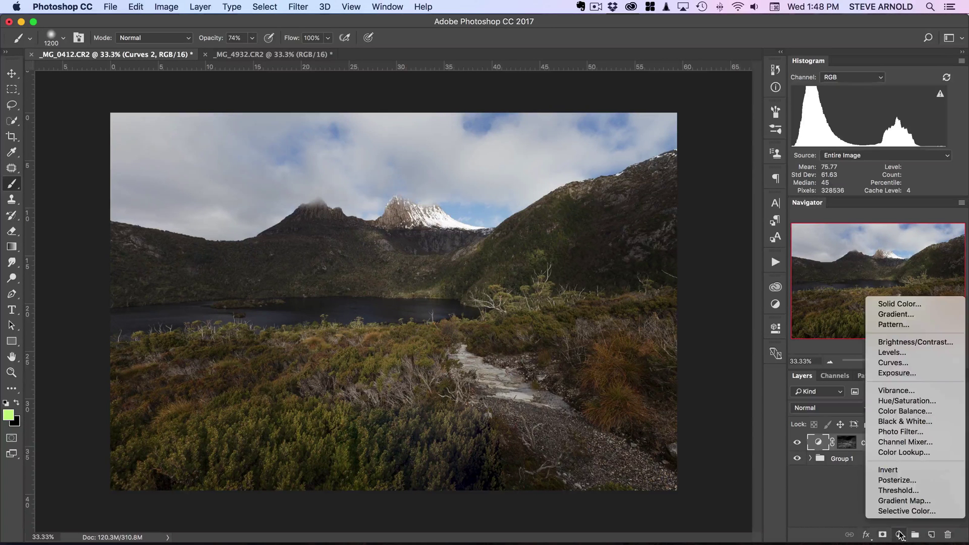
{"action": "left_click", "coordinate": [908, 402]}
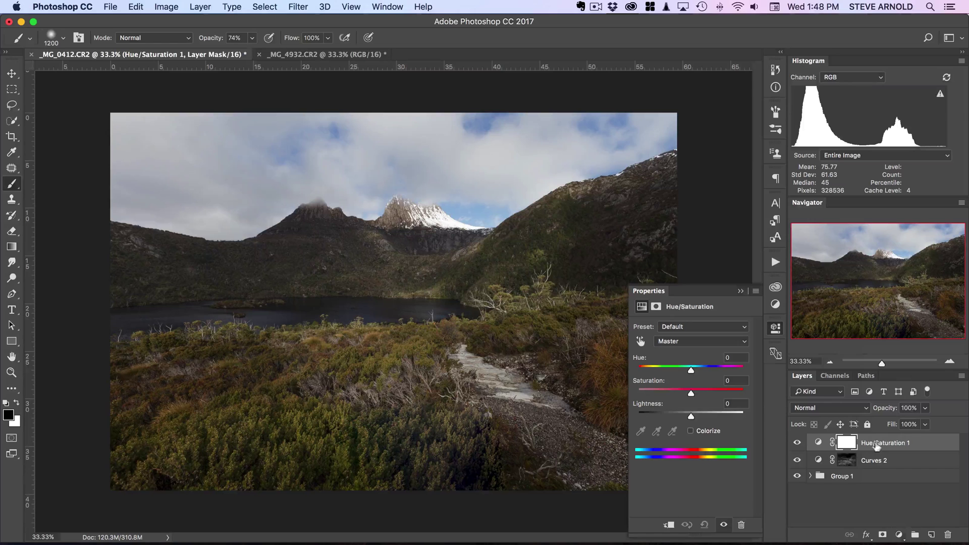
{"action": "left_click", "coordinate": [818, 443]}
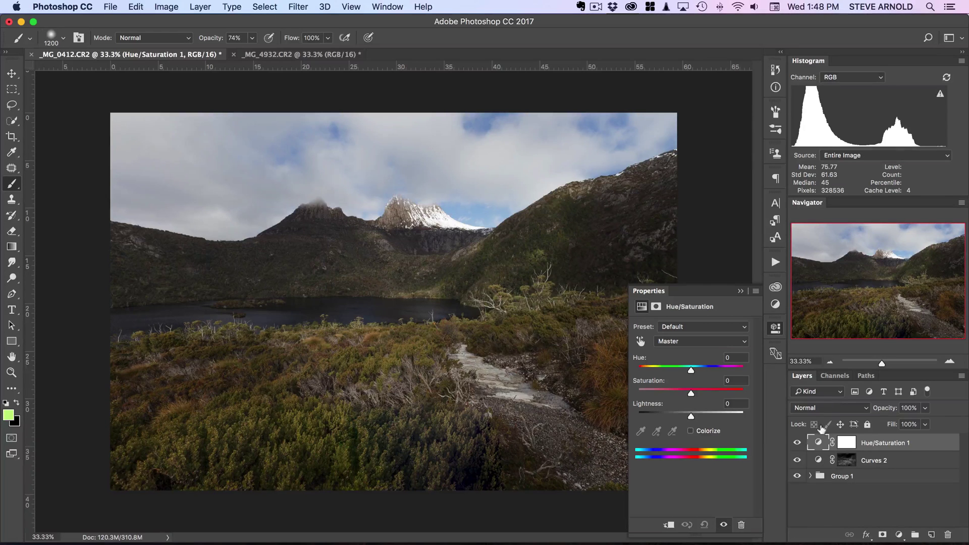
{"action": "left_click", "coordinate": [722, 329]}
{"action": "left_click", "coordinate": [724, 329]}
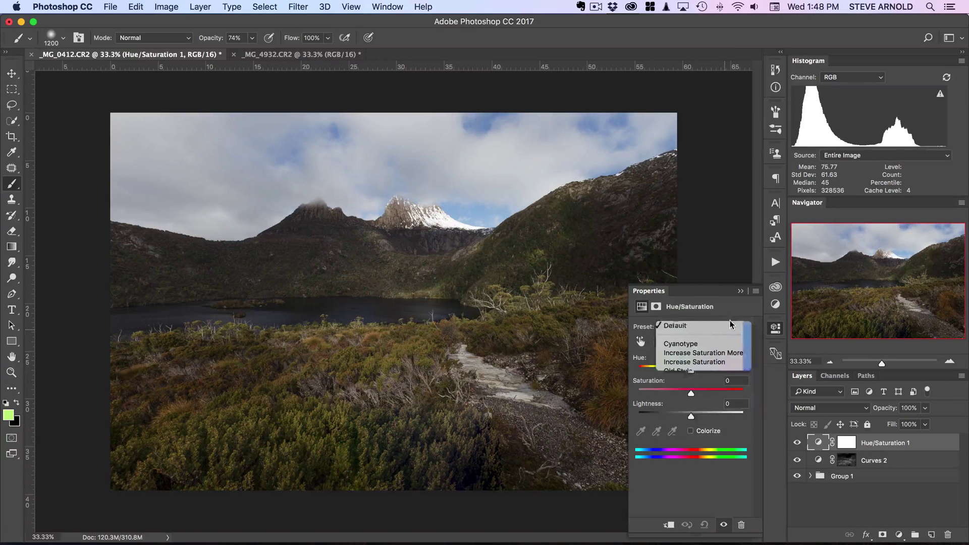
Step: Choose the Yellows range and push its Saturation much higher
{"action": "left_click", "coordinate": [711, 342]}
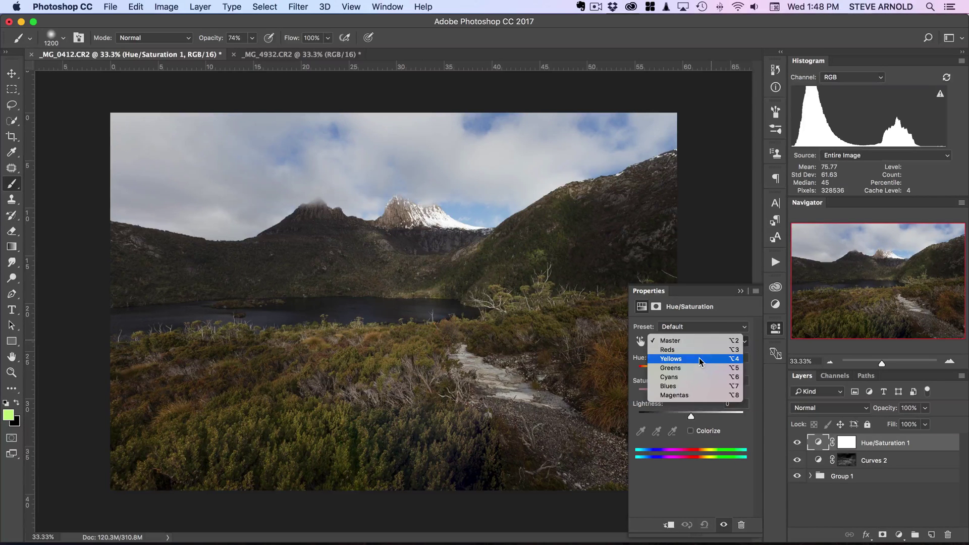
{"action": "left_click", "coordinate": [698, 358]}
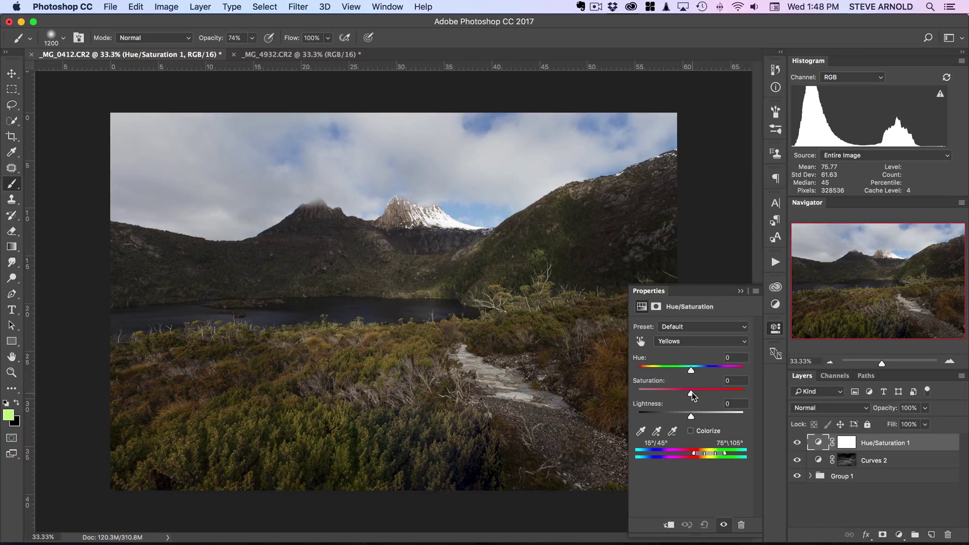
{"action": "left_click_drag", "start_coordinate": [692, 396], "coordinate": [712, 397]}
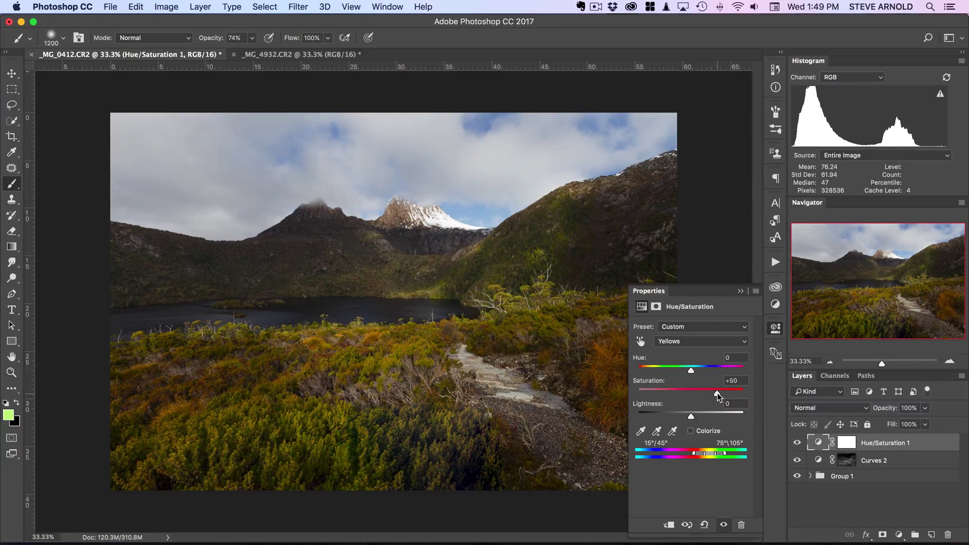
{"action": "mouse_move", "coordinate": [713, 395]}
{"action": "left_mouse_down"}
{"action": "mouse_move", "coordinate": [738, 398]}
{"action": "mouse_move", "coordinate": [722, 394]}
{"action": "left_mouse_up"}
{"action": "left_click", "coordinate": [776, 329]}
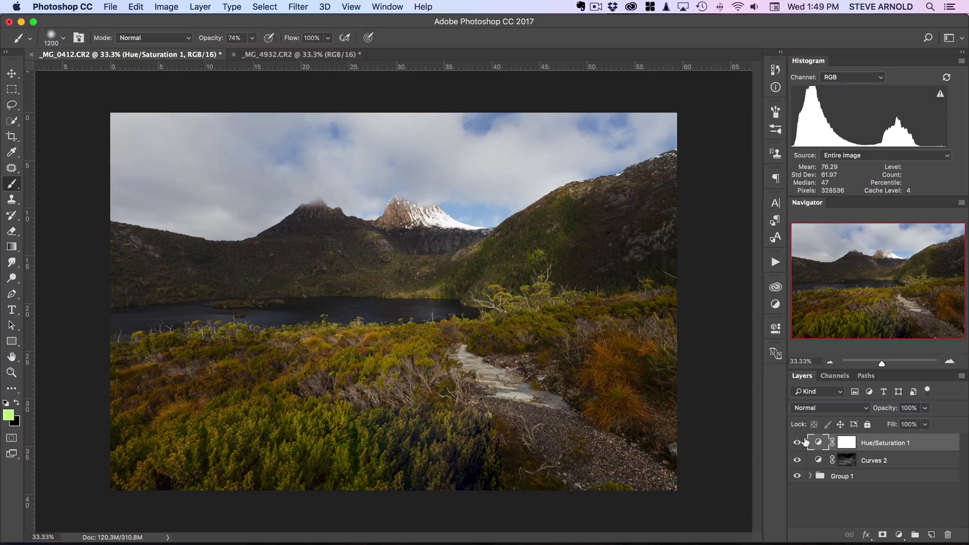
{"action": "left_click", "coordinate": [797, 443]}
{"action": "left_click", "coordinate": [796, 461]}
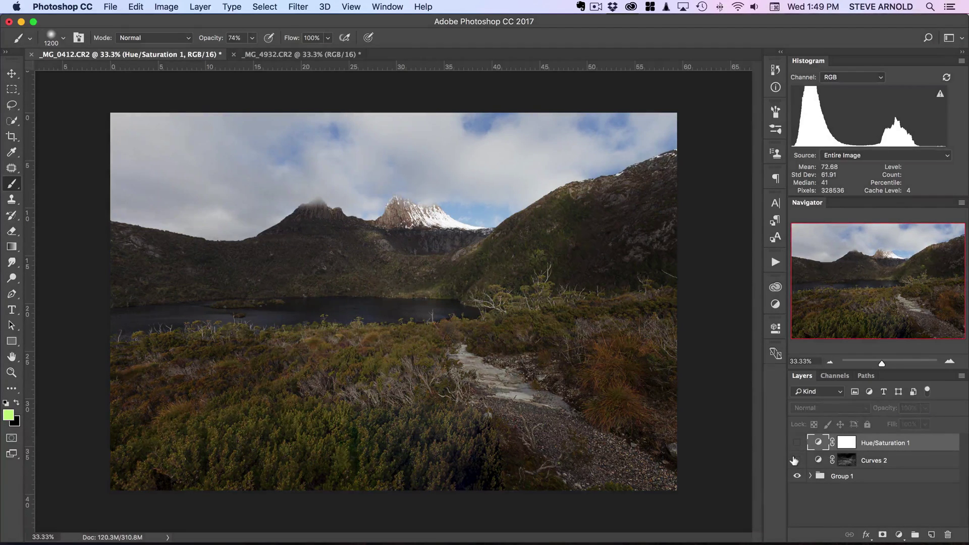
{"action": "left_click", "coordinate": [796, 460]}
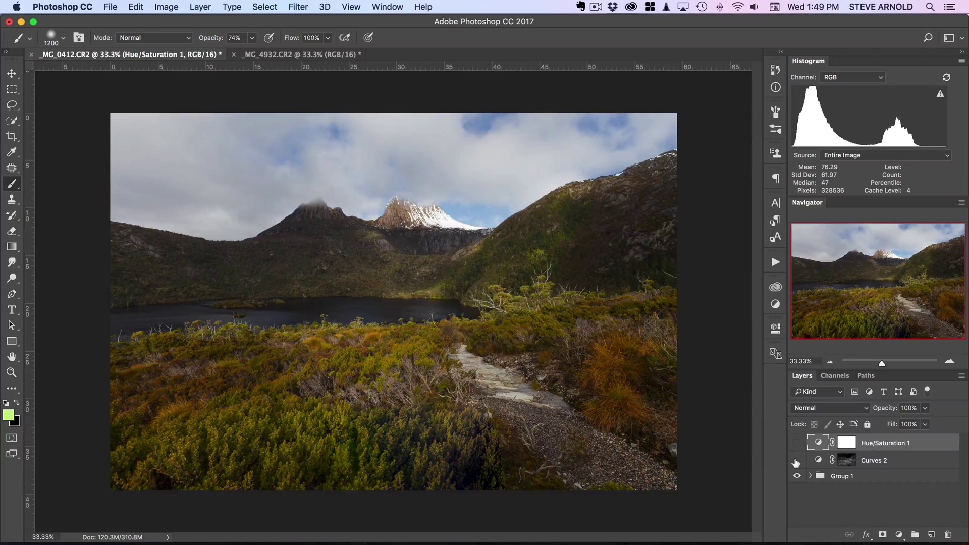
{"action": "left_click", "coordinate": [797, 461]}
{"action": "left_click_drag", "start_coordinate": [797, 460], "coordinate": [797, 444]}
{"action": "left_click", "coordinate": [797, 445]}
{"action": "left_click", "coordinate": [796, 443]}
Step: Raise the Curves 2 midtone point further to brighten the lake photo
{"action": "double_click", "coordinate": [818, 460]}
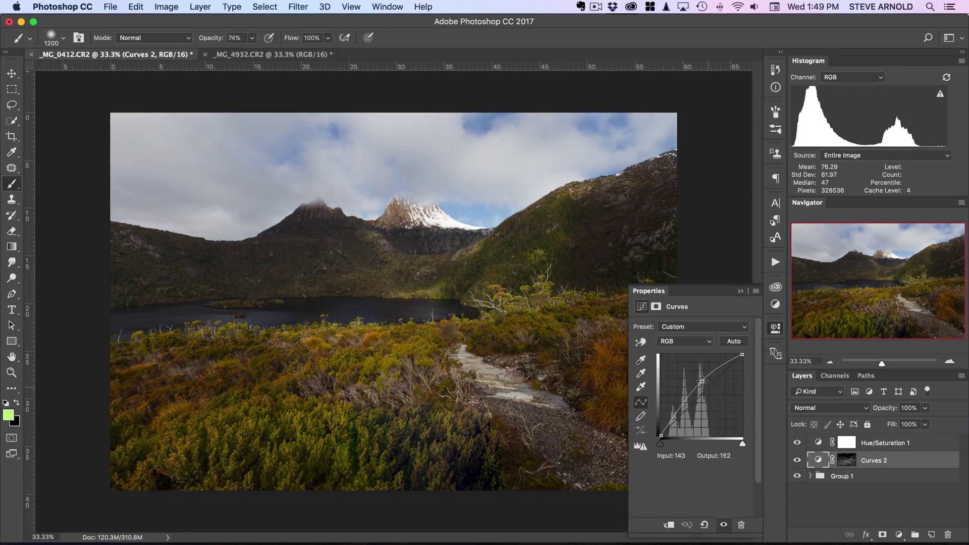
{"action": "left_click_drag", "start_coordinate": [702, 381], "coordinate": [701, 371]}
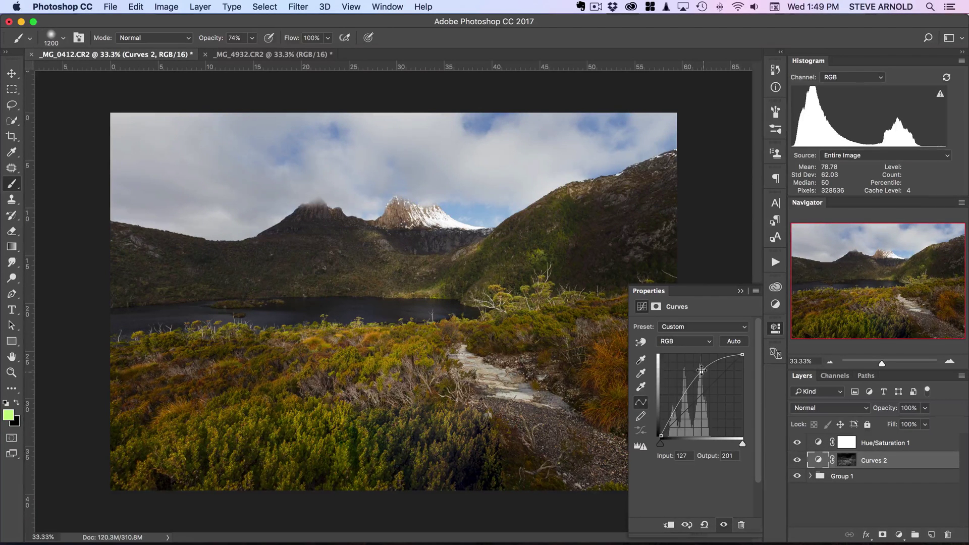
{"action": "left_click_drag", "start_coordinate": [701, 372], "coordinate": [702, 371]}
{"action": "left_click", "coordinate": [772, 325]}
Step: Compare the photo with and without Hue/Saturation, then switch to _MG_4932.CR2
{"action": "left_click", "coordinate": [797, 444]}
{"action": "left_click", "coordinate": [797, 444]}
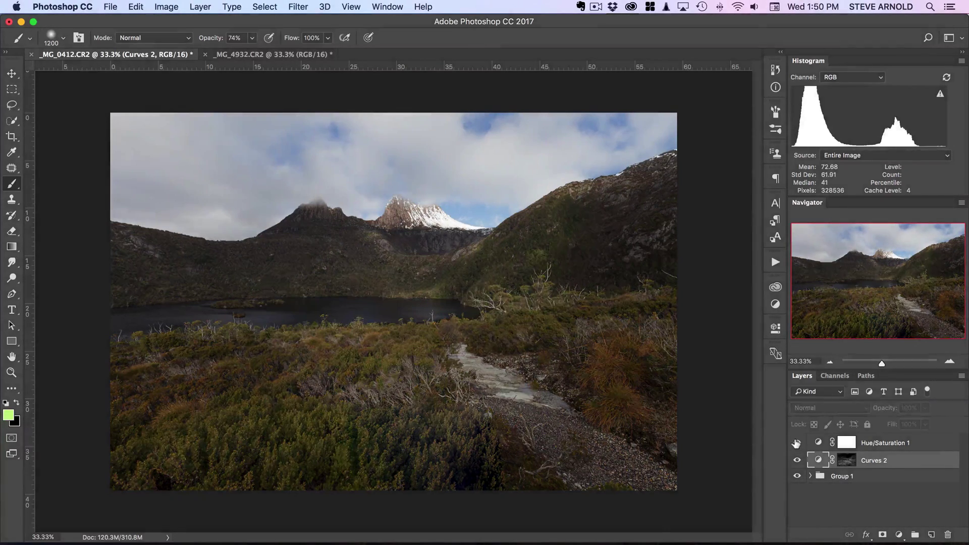
{"action": "left_click", "coordinate": [796, 444]}
{"action": "left_click", "coordinate": [797, 445]}
{"action": "left_click", "coordinate": [797, 445]}
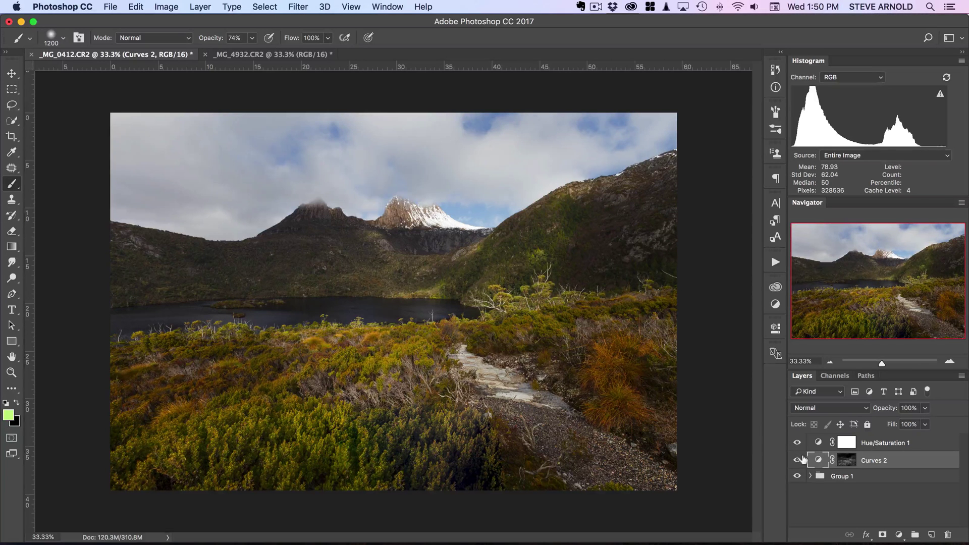
{"action": "left_click", "coordinate": [263, 54]}
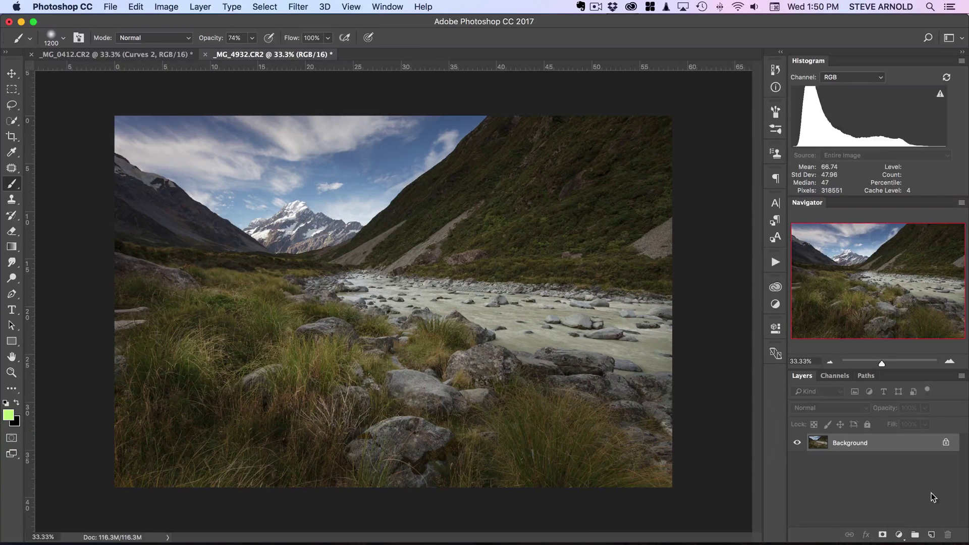
Step: Add Black & White 1 to the river photo: Reds, Cyans, Magentas, Greens -200, Yellows 300
{"action": "left_click", "coordinate": [899, 535]}
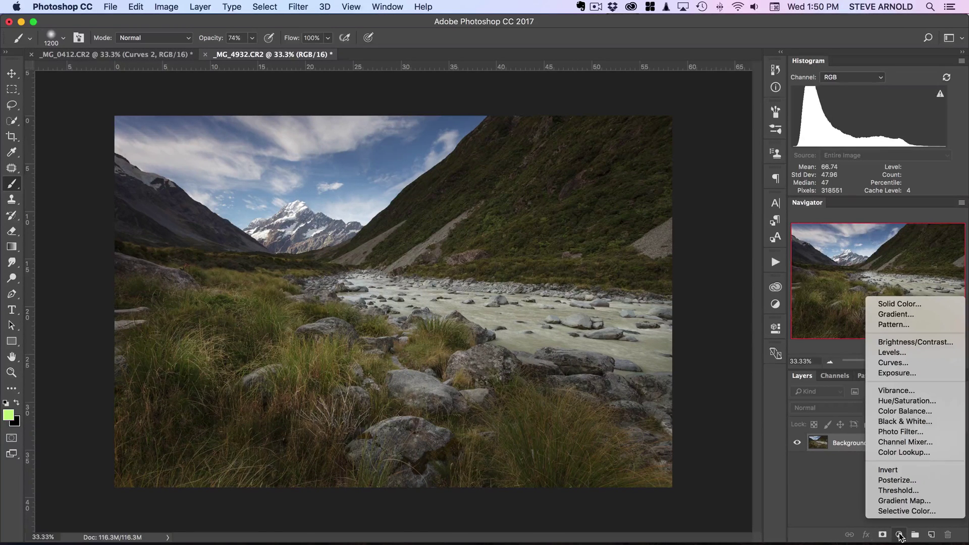
{"action": "left_click", "coordinate": [909, 421]}
{"action": "left_click_drag", "start_coordinate": [695, 371], "coordinate": [637, 370]}
{"action": "left_click_drag", "start_coordinate": [693, 439], "coordinate": [639, 462]}
{"action": "left_click_drag", "start_coordinate": [697, 485], "coordinate": [608, 485]}
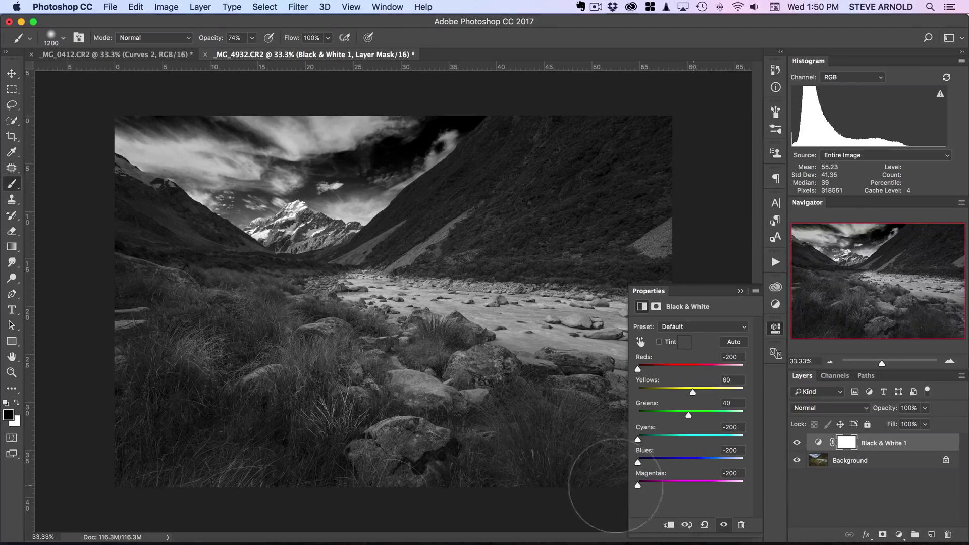
{"action": "left_click_drag", "start_coordinate": [688, 417], "coordinate": [639, 418]}
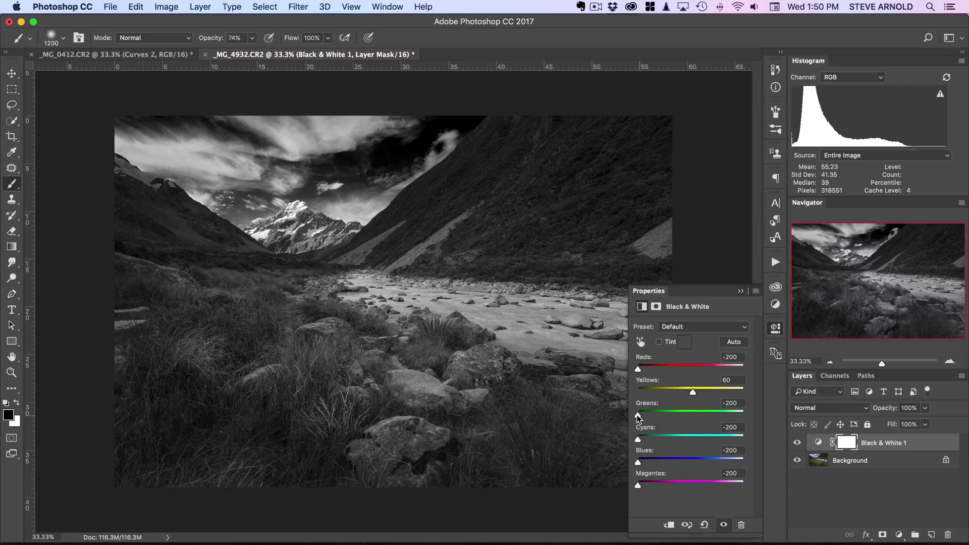
{"action": "left_click_drag", "start_coordinate": [693, 392], "coordinate": [745, 395]}
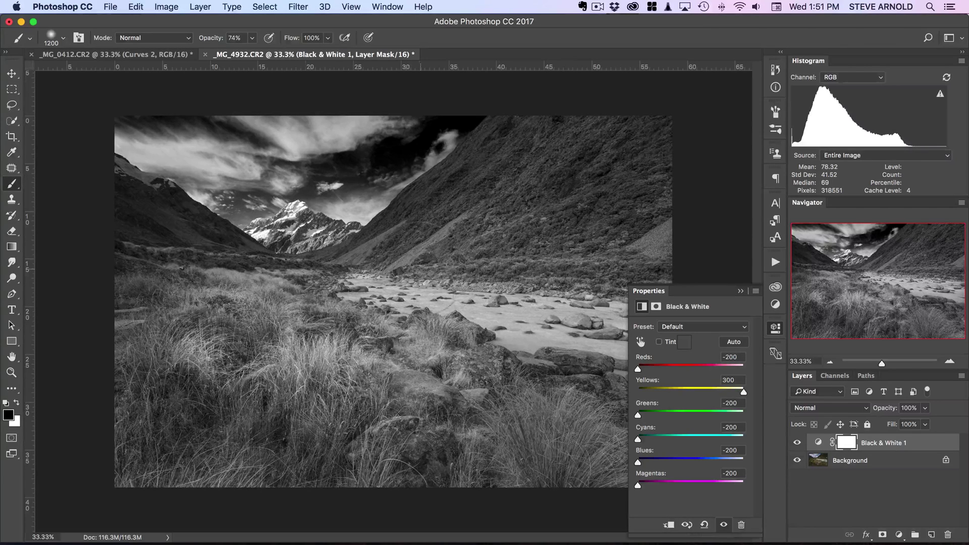
{"action": "left_click", "coordinate": [774, 331]}
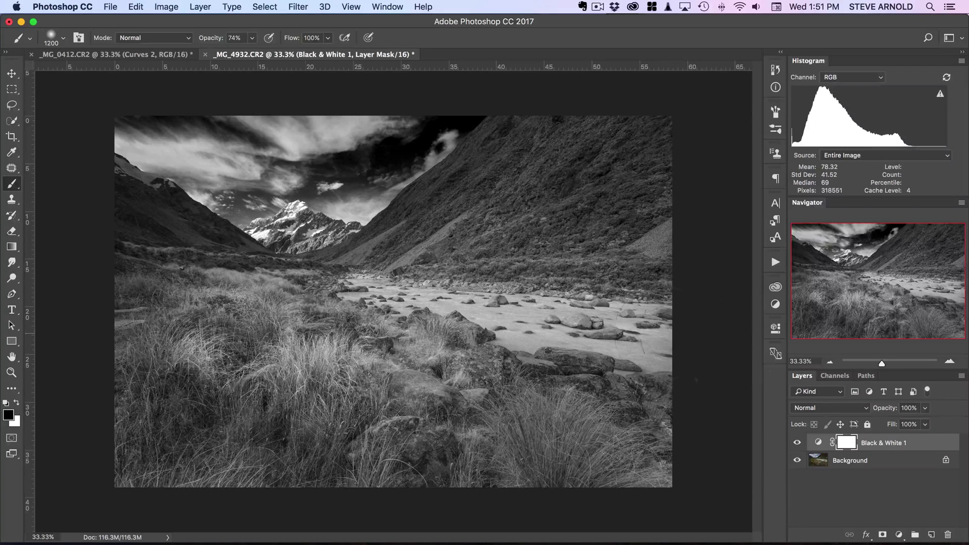
Step: Load the RGB luminosity as a selection and add a Curves layer masked by it
{"action": "left_click", "coordinate": [839, 378]}
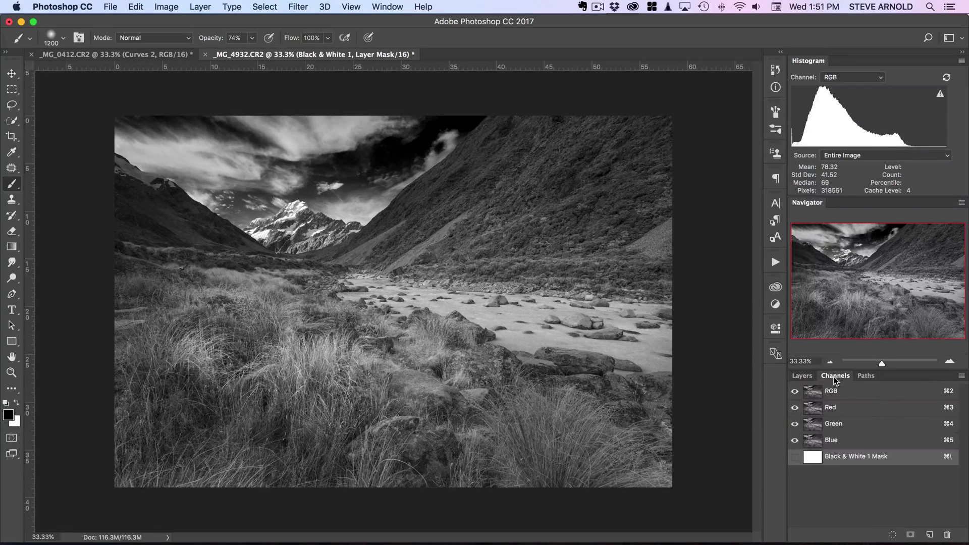
{"action": "left_click", "coordinate": [810, 392], "text": "super"}
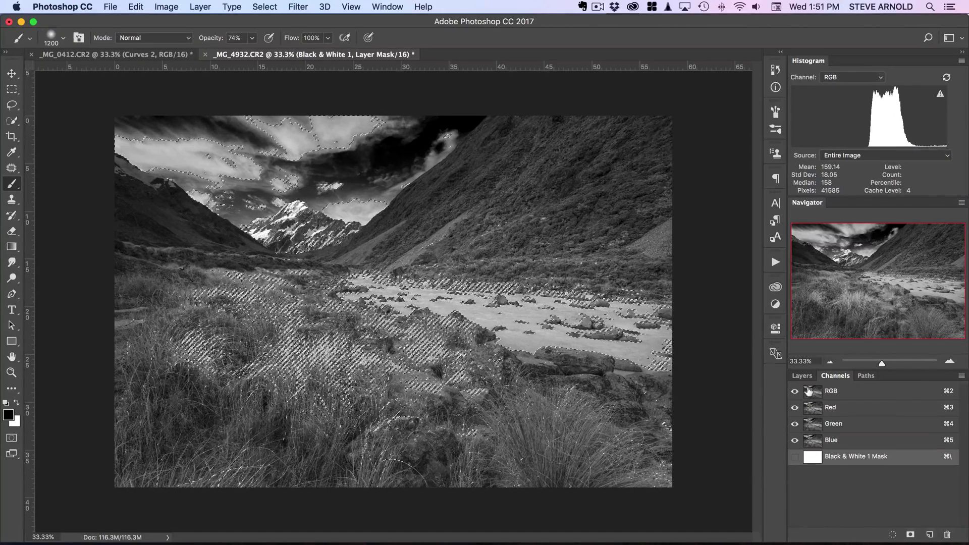
{"action": "left_click", "coordinate": [802, 376]}
{"action": "left_click", "coordinate": [899, 535]}
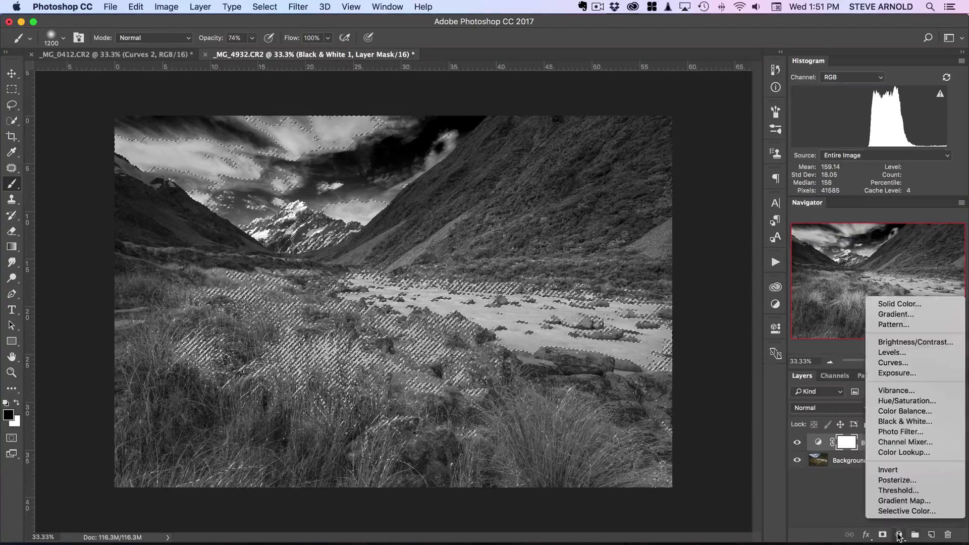
{"action": "left_click", "coordinate": [911, 364]}
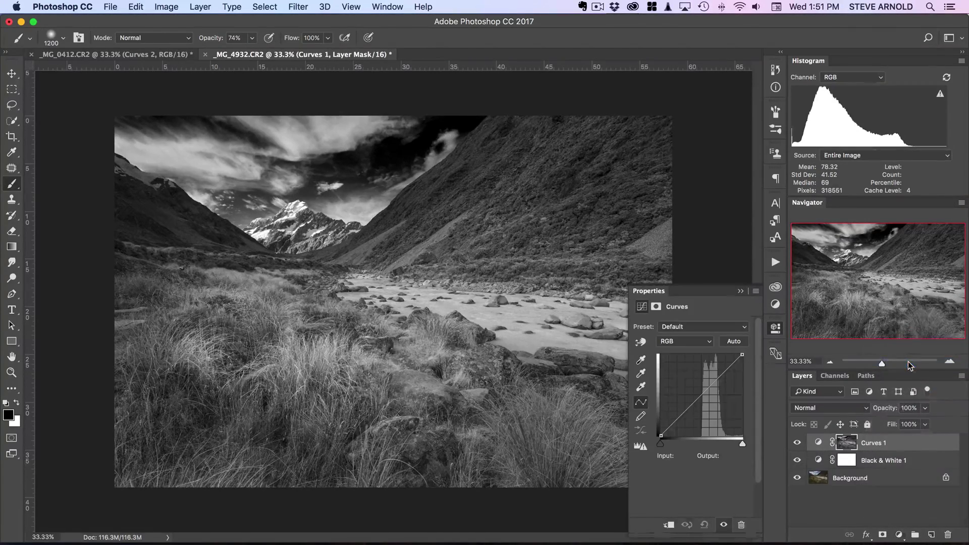
Step: Hide Black & White 1 and lift the Curves 1 midpoint from input 139 to output 196
{"action": "left_click", "coordinate": [797, 460]}
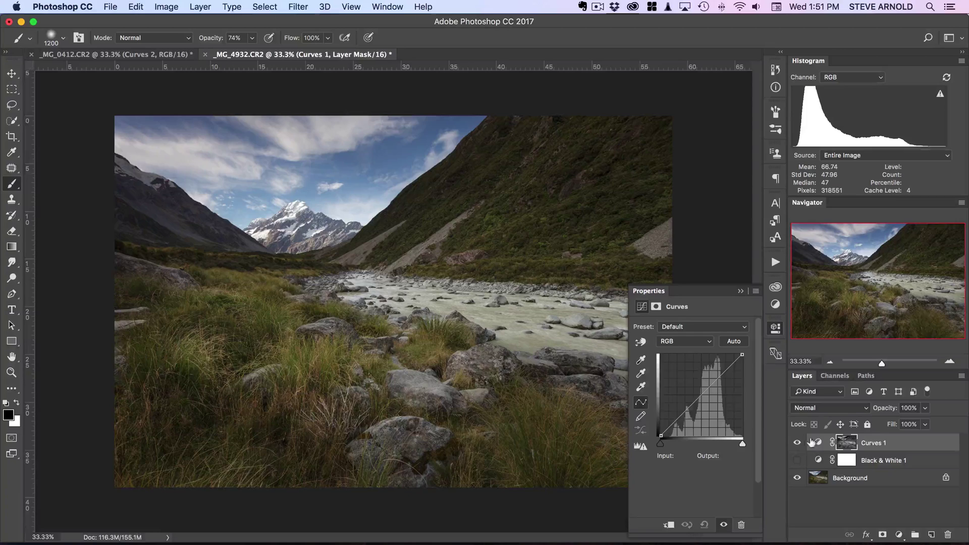
{"action": "left_click", "coordinate": [818, 442]}
{"action": "left_click_drag", "start_coordinate": [702, 392], "coordinate": [703, 372]}
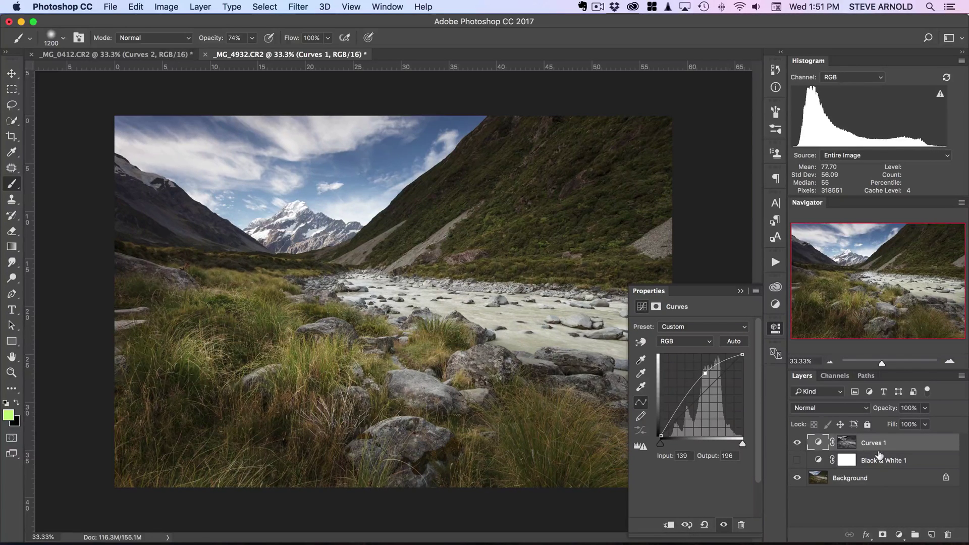
{"action": "left_click", "coordinate": [899, 534]}
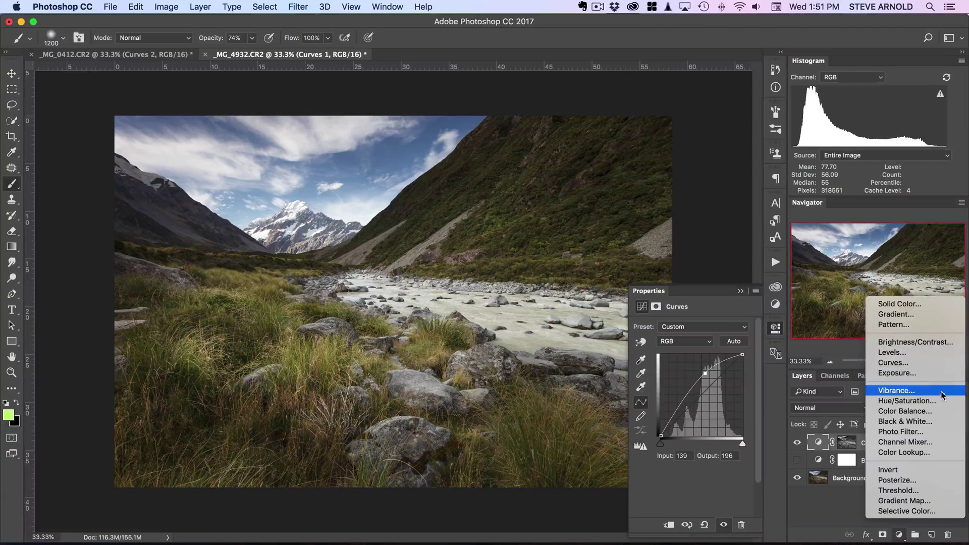
Step: Add Hue/Saturation 1 and set the Yellows saturation to +37
{"action": "left_click", "coordinate": [927, 402]}
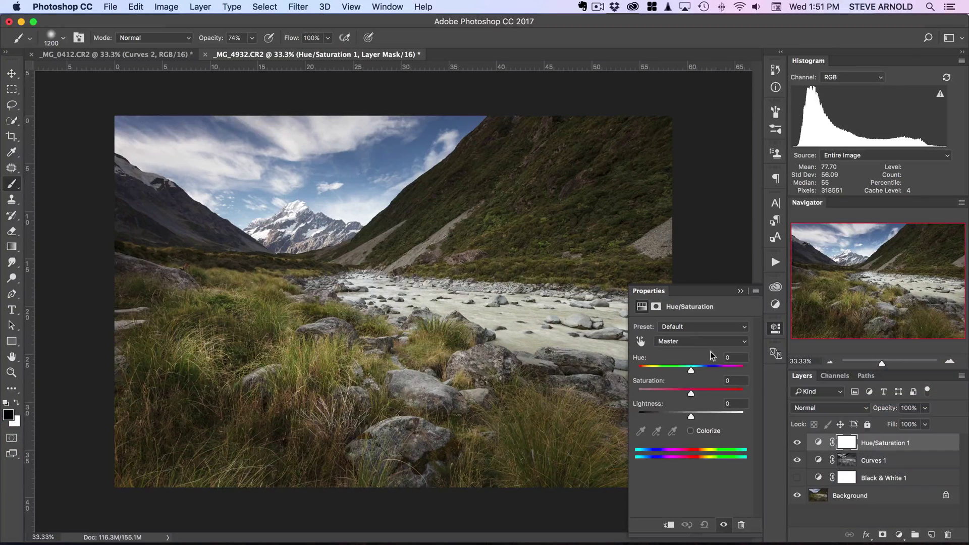
{"action": "left_click", "coordinate": [703, 341]}
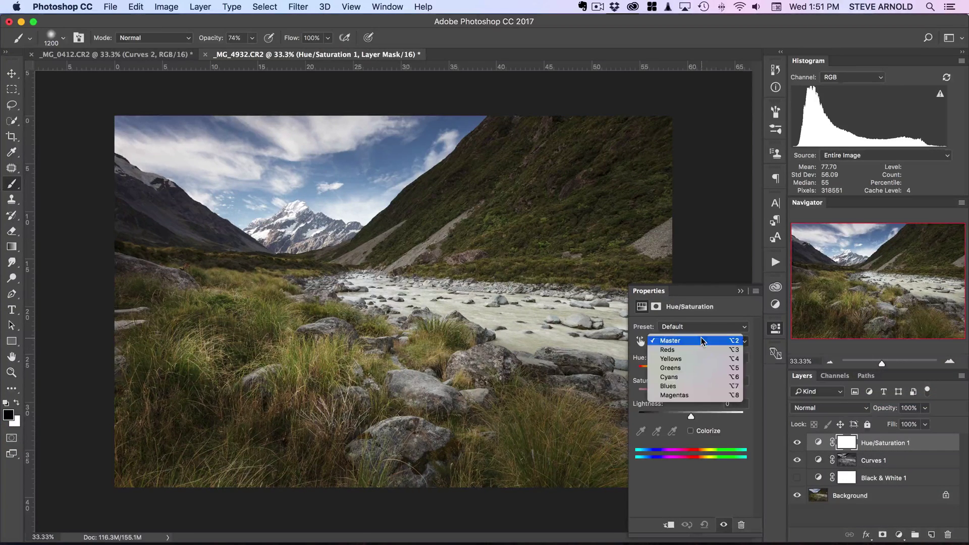
{"action": "left_click", "coordinate": [678, 358]}
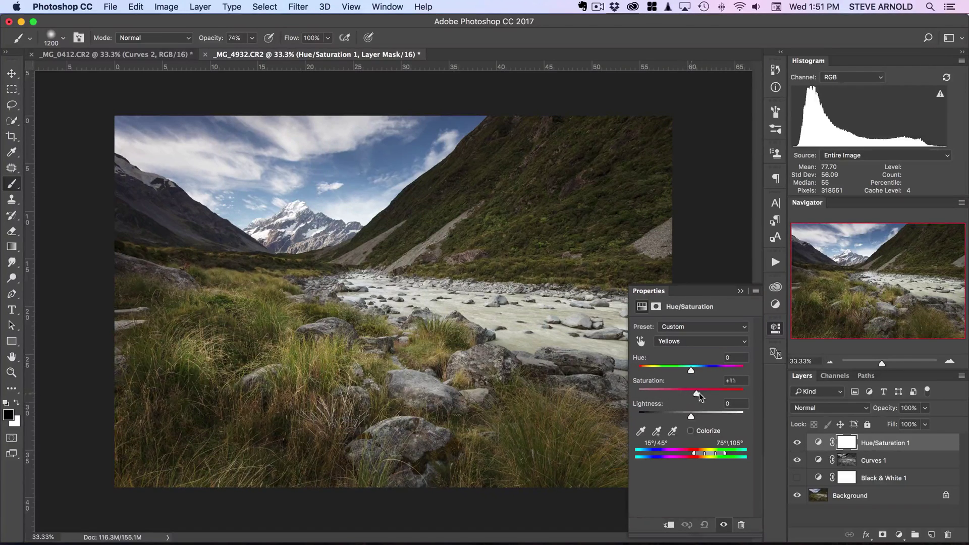
{"action": "left_click_drag", "start_coordinate": [710, 397], "coordinate": [709, 396]}
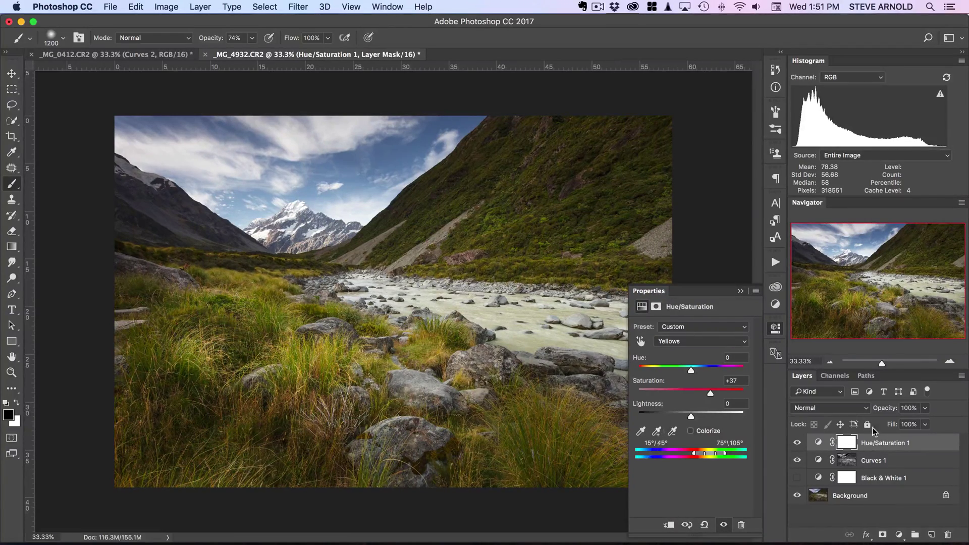
Step: Compare the river photo with and without the Hue/Saturation 1 yellow boost, leaving it visible, then close its Properties panel
{"action": "left_click", "coordinate": [797, 444]}
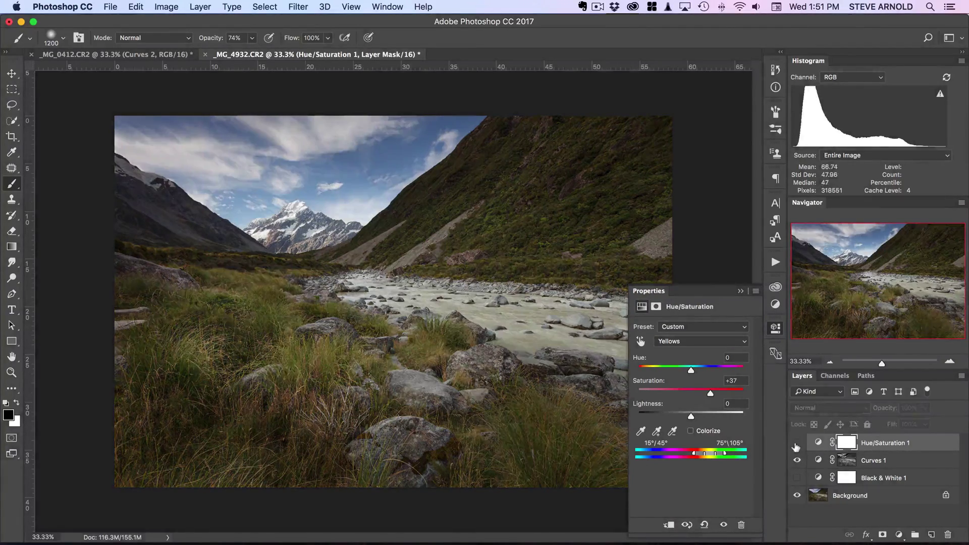
{"action": "left_click", "coordinate": [797, 443]}
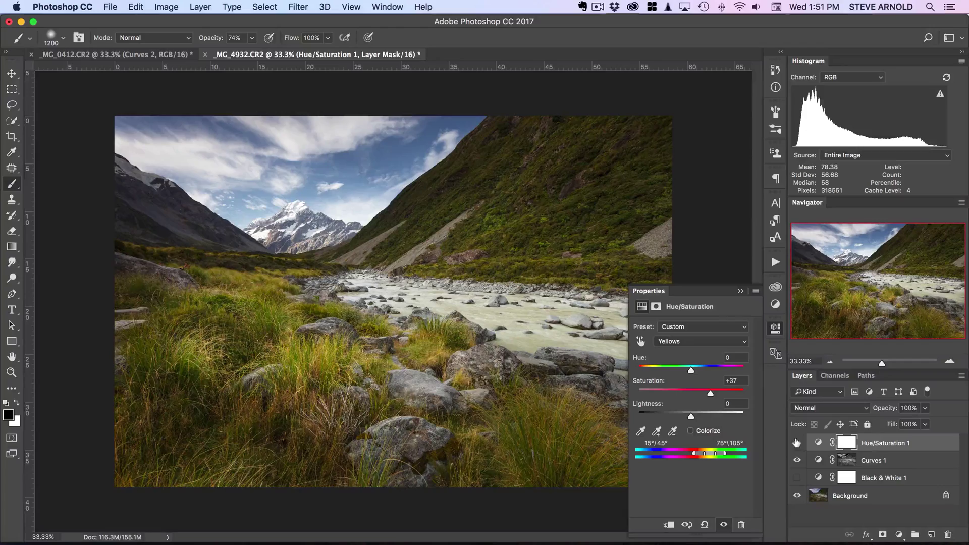
{"action": "left_click", "coordinate": [797, 443]}
{"action": "left_click", "coordinate": [798, 443]}
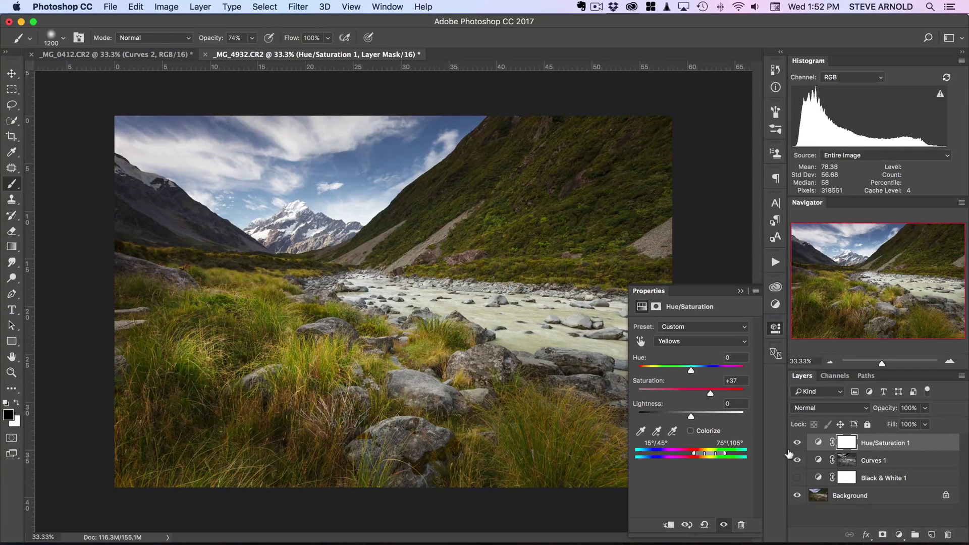
{"action": "left_click", "coordinate": [797, 442]}
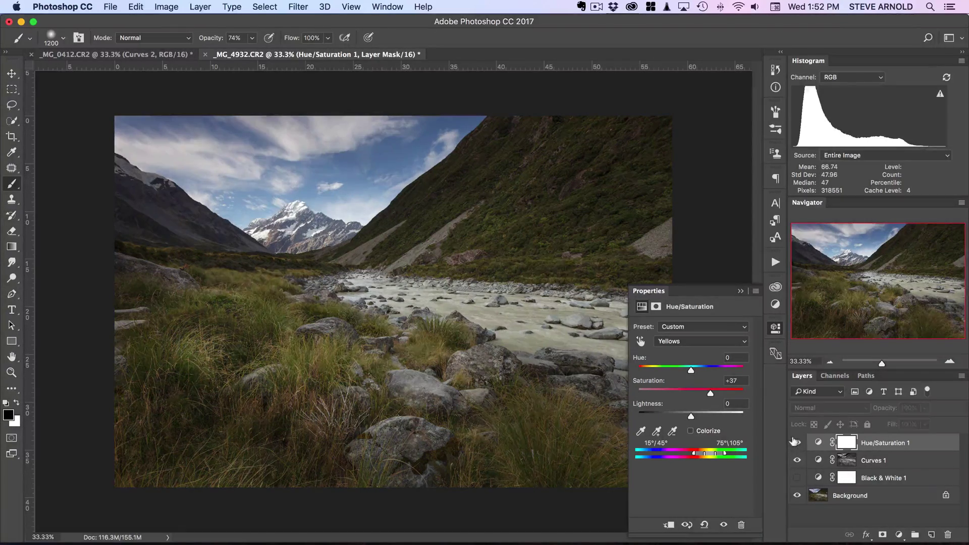
{"action": "left_click", "coordinate": [797, 443]}
{"action": "left_click", "coordinate": [774, 329]}
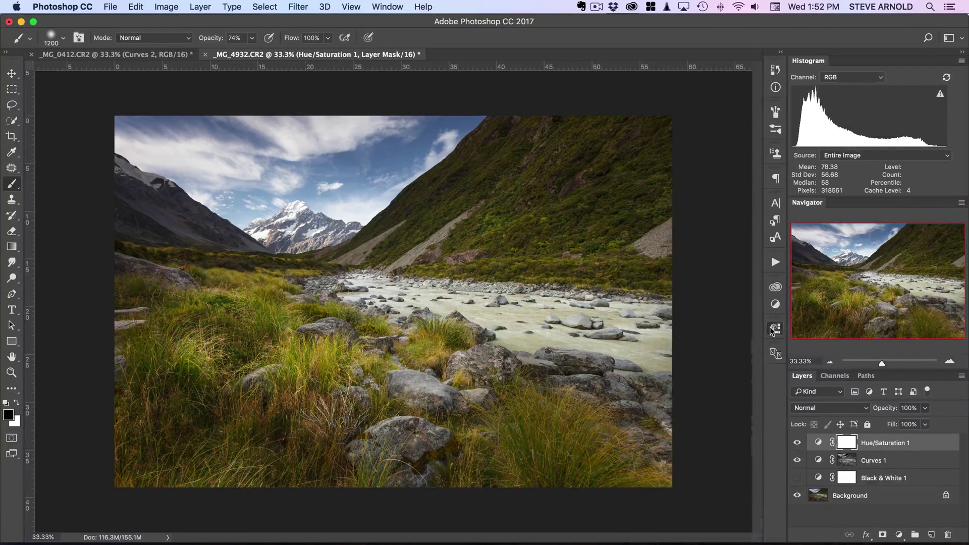